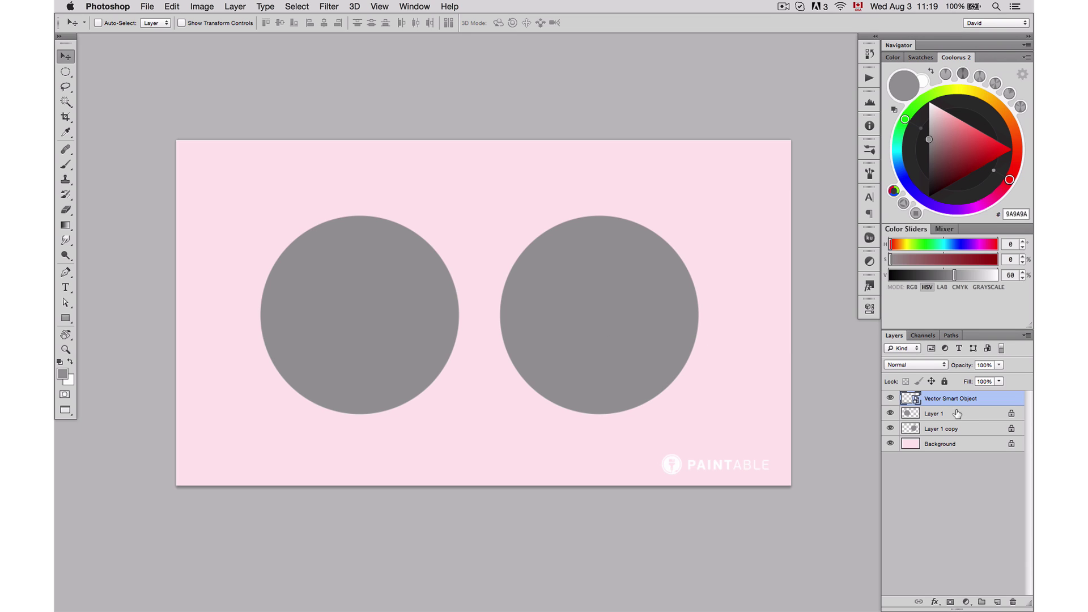
# Check which circle Layer 1 holds and make Layer 1 the active layer.
pyautogui.click(891, 414)
pyautogui.click(891, 413)
pyautogui.click(937, 413)
pyautogui.keyDown('super'); pyautogui.click(506, 343); pyautogui.keyUp('super')
pyautogui.moveTo(506, 342); pyautogui.dragTo(499, 335)
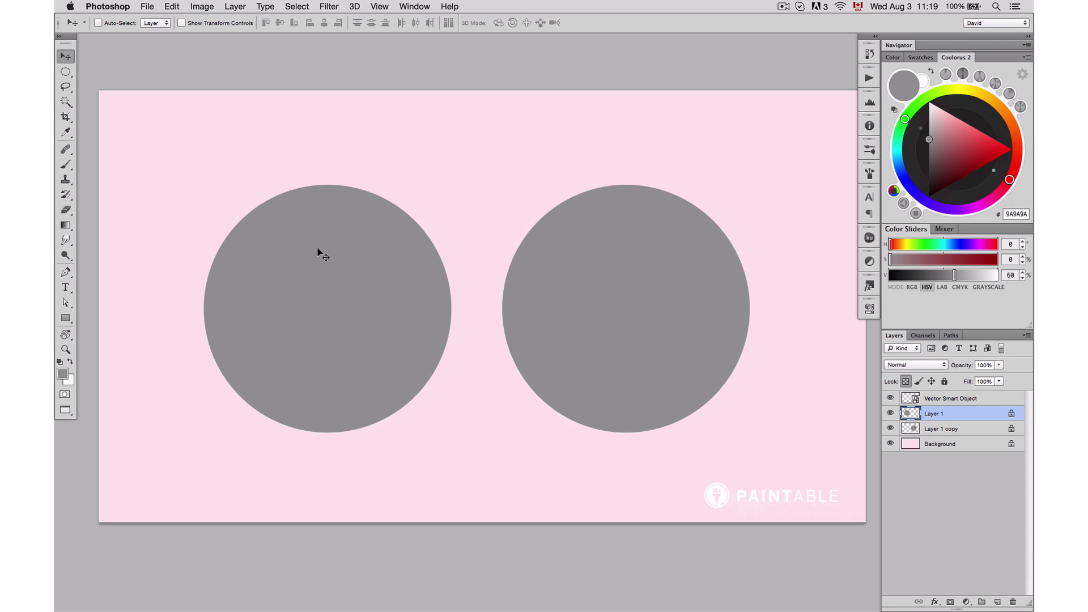
# Cover the circle on Layer 1 with black using the soft round brush, enlarged to about 500 px.
pyautogui.press('b')
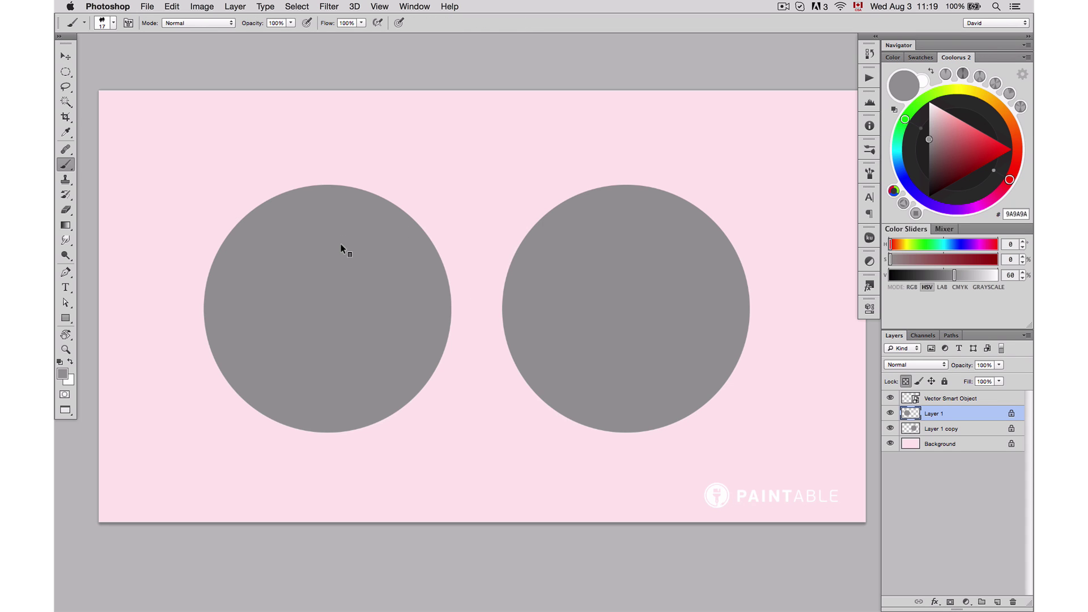
pyautogui.rightClick(342, 249)
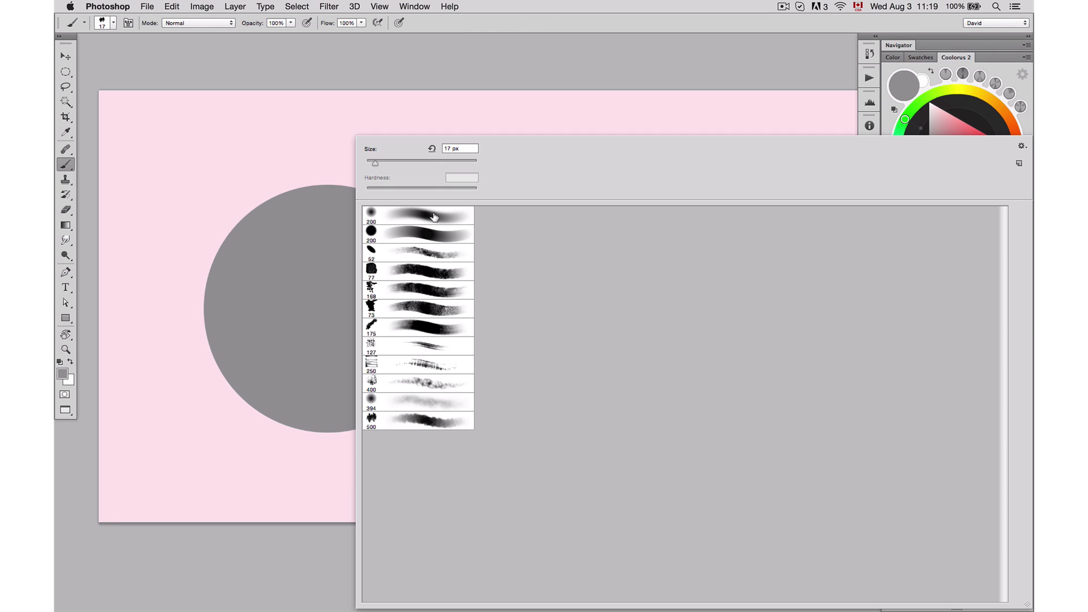
pyautogui.doubleClick(435, 215)
pyautogui.moveTo(328, 290); pyautogui.dragTo(389, 273)
pyautogui.press('d')
pyautogui.moveTo(369, 194)
pyautogui.mouseDown()
pyautogui.moveTo(330, 211)
pyautogui.moveTo(417, 190)
pyautogui.moveTo(344, 306)
pyautogui.moveTo(386, 358)
pyautogui.moveTo(339, 455)
pyautogui.moveTo(209, 325)
pyautogui.moveTo(243, 353)
pyautogui.moveTo(398, 340)
pyautogui.mouseUp()
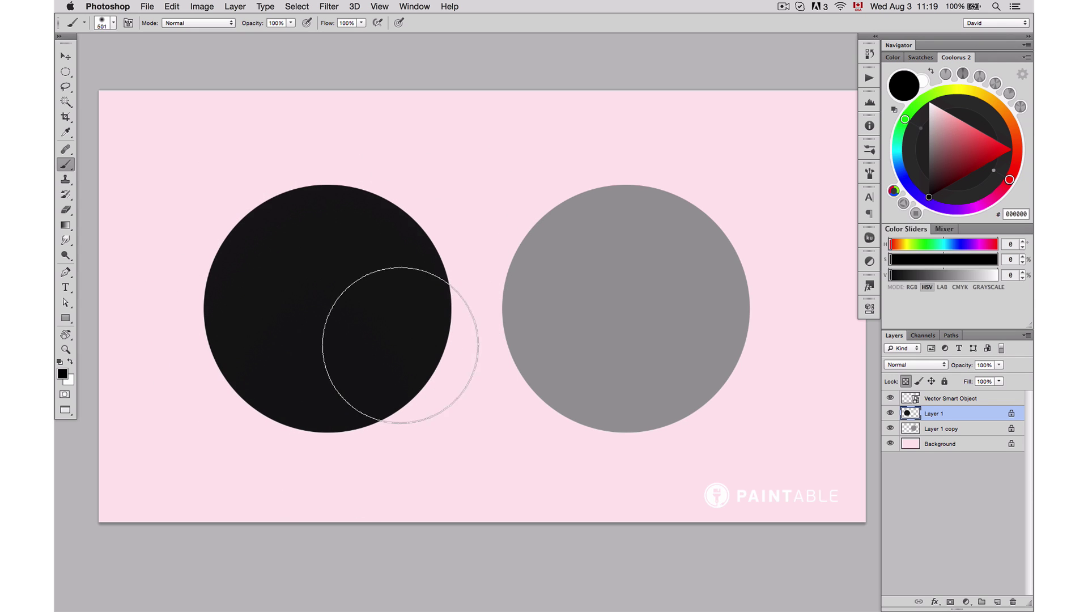
# Build a soft glow in the black circle's upper middle with the gray sampled from the other circle, brightened with white.
pyautogui.keyDown('alt'); pyautogui.click(598, 246); pyautogui.keyUp('alt')
pyautogui.moveTo(362, 285)
pyautogui.mouseDown()
pyautogui.moveTo(396, 281)
pyautogui.moveTo(314, 286)
pyautogui.moveTo(341, 275)
pyautogui.mouseUp()
pyautogui.click(333, 282)
pyautogui.click(333, 281)
pyautogui.press('d')
pyautogui.press('x')
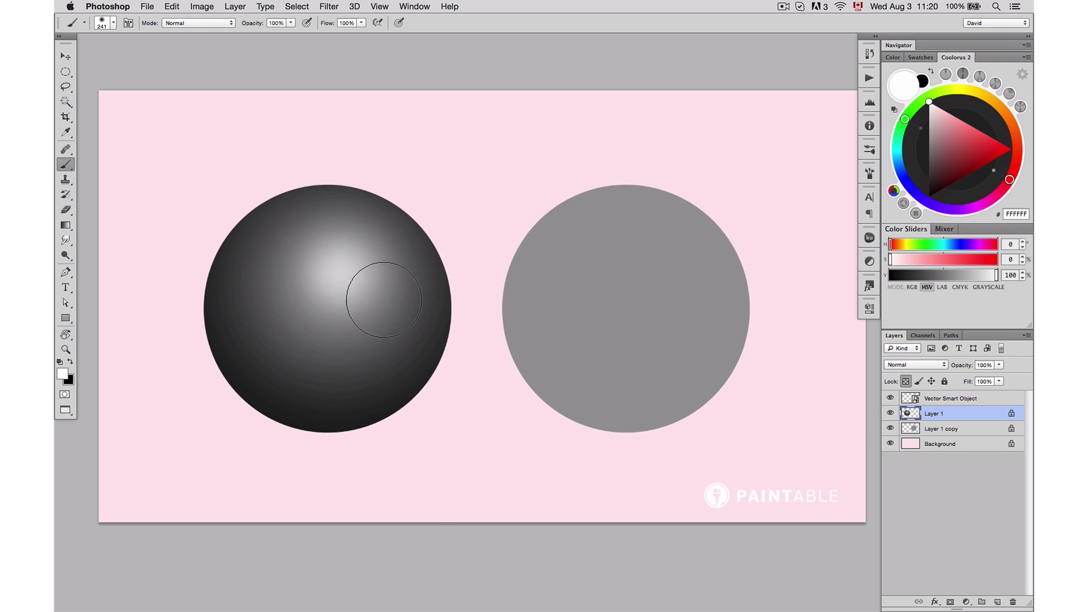
# Add a small white specular highlight to the shaded sphere with the hard round brush at 42 px.
pyautogui.rightClick(403, 293)
pyautogui.doubleClick(430, 242)
pyautogui.moveTo(367, 283)
pyautogui.mouseDown()
pyautogui.moveTo(336, 284)
pyautogui.moveTo(336, 275)
pyautogui.mouseUp()
pyautogui.click(345, 263)
# On Layer 1 copy, paint a rough black rim inside the gray circle with the 168 px textured brush.
pyautogui.moveTo(594, 337); pyautogui.dragTo(586, 334)
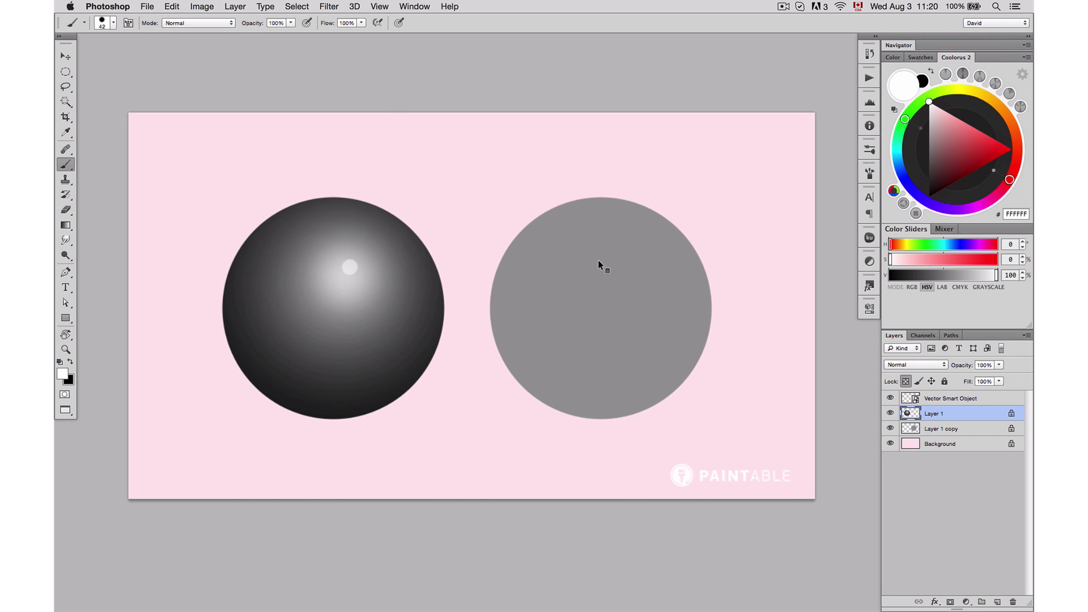
pyautogui.click(927, 432)
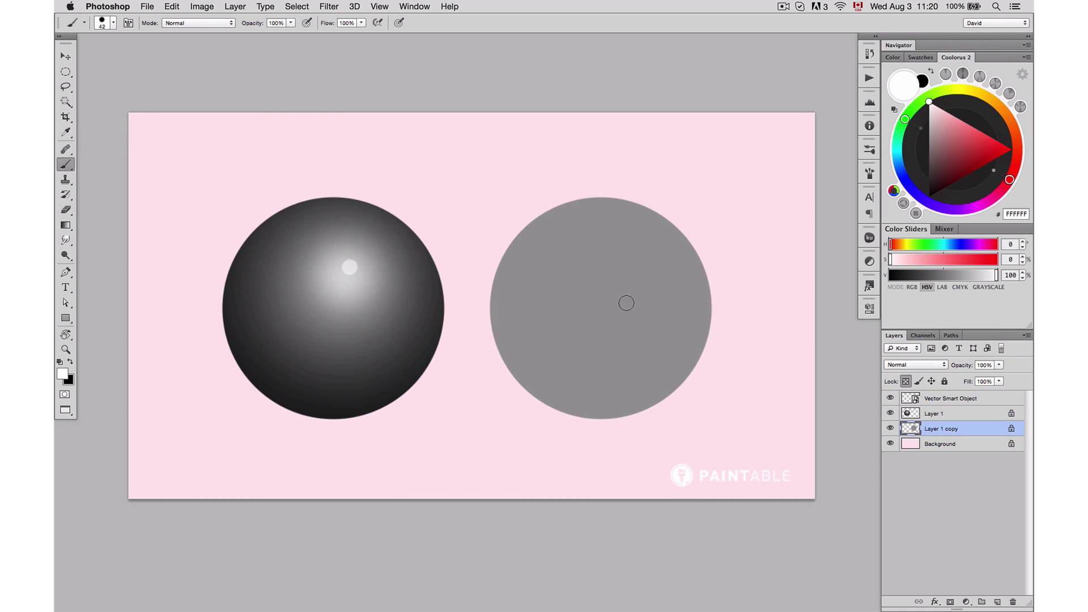
pyautogui.rightClick(612, 267)
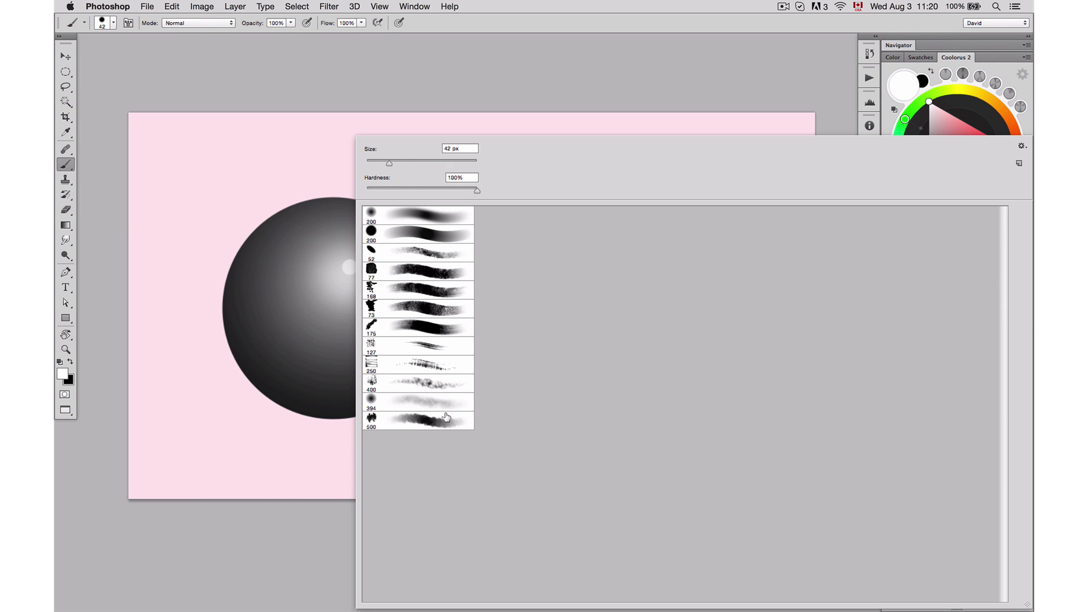
pyautogui.doubleClick(430, 292)
pyautogui.press('x')
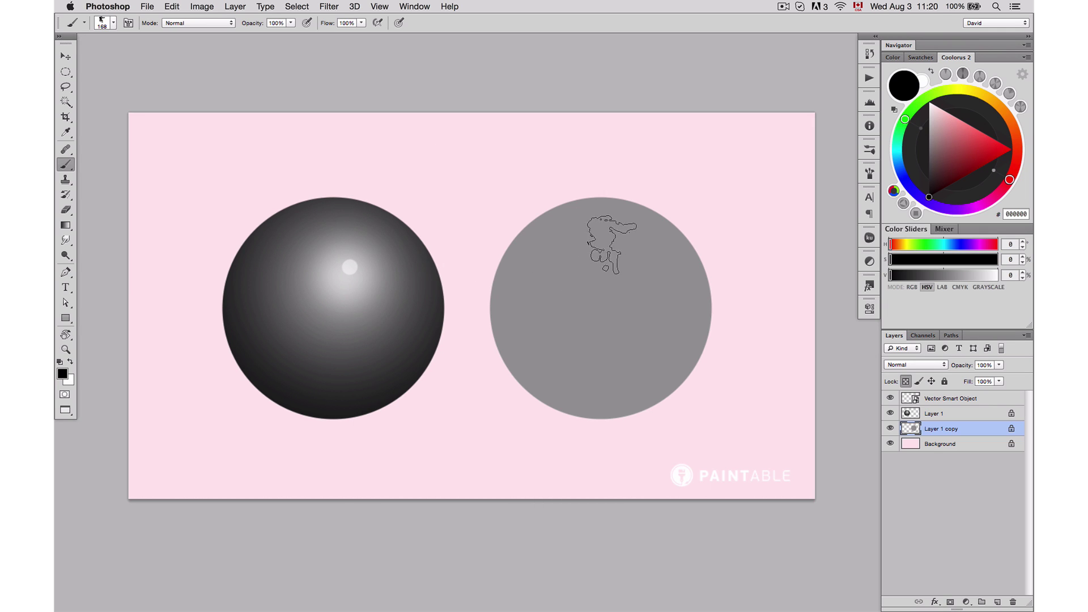
pyautogui.moveTo(584, 189)
pyautogui.mouseDown()
pyautogui.moveTo(532, 306)
pyautogui.moveTo(653, 283)
pyautogui.moveTo(658, 385)
pyautogui.mouseUp()
pyautogui.hotkey('ctrl', 'z')
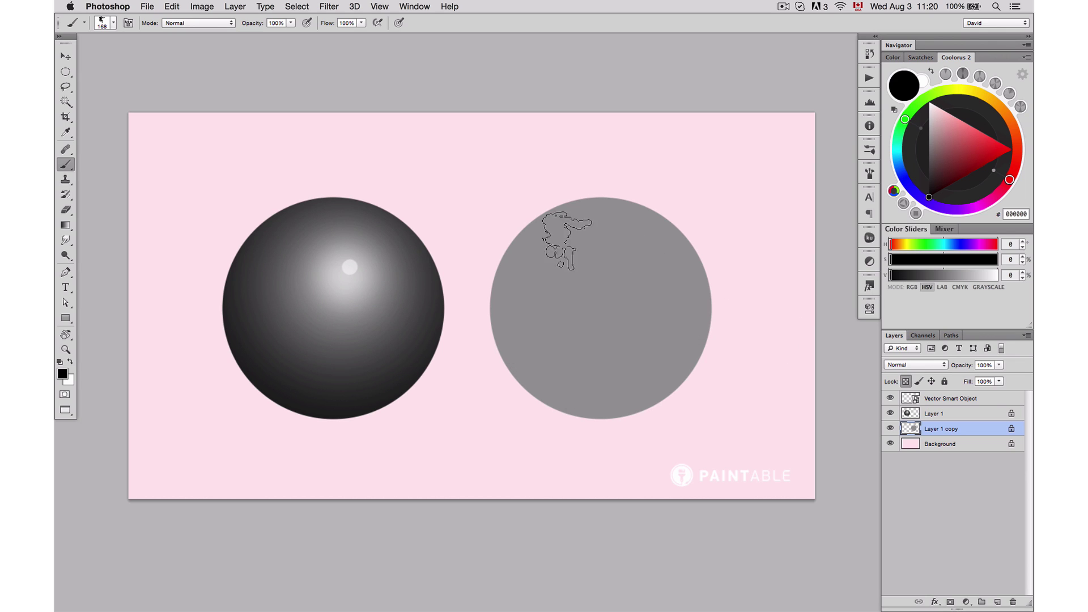
pyautogui.moveTo(578, 189)
pyautogui.mouseDown()
pyautogui.moveTo(507, 331)
pyautogui.moveTo(644, 426)
pyautogui.moveTo(700, 263)
pyautogui.moveTo(498, 243)
pyautogui.moveTo(500, 385)
pyautogui.moveTo(672, 356)
pyautogui.mouseUp()
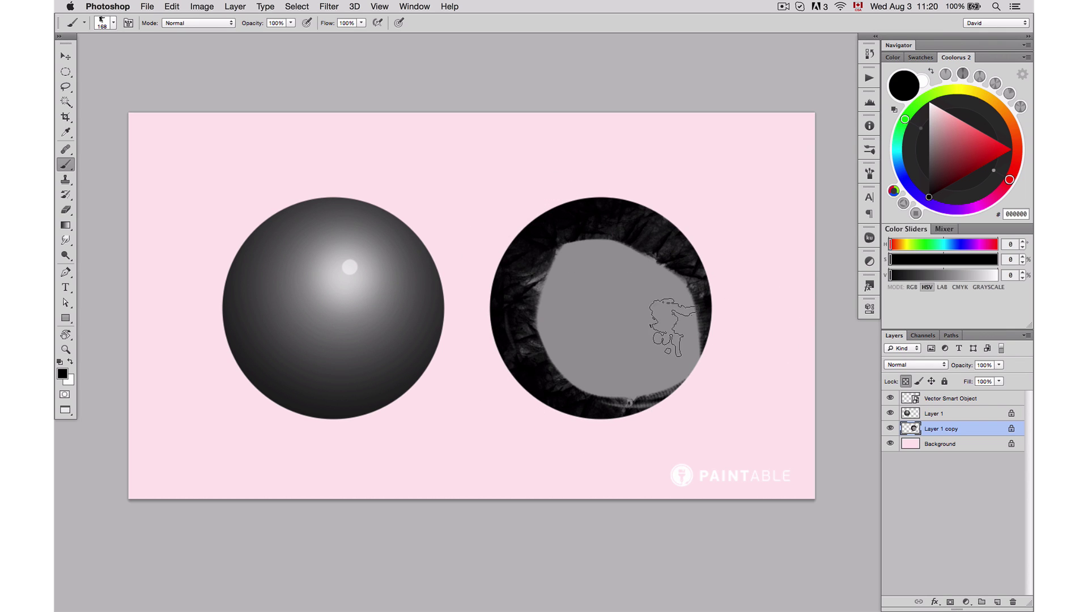
# Paint sampled dark and middle grays inward from the black rim to start the textured sphere's shading.
pyautogui.keyDown('alt'); pyautogui.click(609, 237); pyautogui.keyUp('alt')
pyautogui.moveTo(595, 274); pyautogui.dragTo(568, 352)
pyautogui.keyDown('alt'); pyautogui.click(582, 261); pyautogui.keyUp('alt')
pyautogui.moveTo(568, 247)
pyautogui.mouseDown()
pyautogui.moveTo(540, 277)
pyautogui.moveTo(602, 251)
pyautogui.moveTo(579, 382)
pyautogui.moveTo(616, 368)
pyautogui.moveTo(598, 389)
pyautogui.moveTo(664, 323)
pyautogui.moveTo(682, 332)
pyautogui.moveTo(587, 274)
pyautogui.moveTo(620, 290)
pyautogui.moveTo(630, 270)
pyautogui.moveTo(622, 301)
pyautogui.mouseUp()
pyautogui.keyDown('alt'); pyautogui.click(589, 301); pyautogui.keyUp('alt')
pyautogui.keyDown('alt'); pyautogui.click(514, 322); pyautogui.keyUp('alt')
pyautogui.keyDown('alt'); pyautogui.click(677, 330); pyautogui.keyUp('alt')
pyautogui.keyDown('alt'); pyautogui.click(629, 292); pyautogui.keyUp('alt')
# Blend the textured sphere's upper and central tones with further sampled grays, keeping the middle lightest.
pyautogui.keyDown('alt'); pyautogui.click(614, 249); pyautogui.keyUp('alt')
pyautogui.keyDown('alt'); pyautogui.click(539, 277); pyautogui.keyUp('alt')
pyautogui.moveTo(544, 269)
pyautogui.mouseDown()
pyautogui.moveTo(594, 260)
pyautogui.moveTo(640, 282)
pyautogui.mouseUp()
pyautogui.keyDown('alt'); pyautogui.click(615, 257); pyautogui.keyUp('alt')
pyautogui.moveTo(554, 335)
pyautogui.mouseDown()
pyautogui.moveTo(632, 342)
pyautogui.moveTo(536, 326)
pyautogui.moveTo(608, 334)
pyautogui.moveTo(652, 309)
pyautogui.moveTo(634, 357)
pyautogui.mouseUp()
pyautogui.keyDown('alt'); pyautogui.click(625, 309); pyautogui.keyUp('alt')
pyautogui.moveTo(611, 278); pyautogui.dragTo(662, 309)
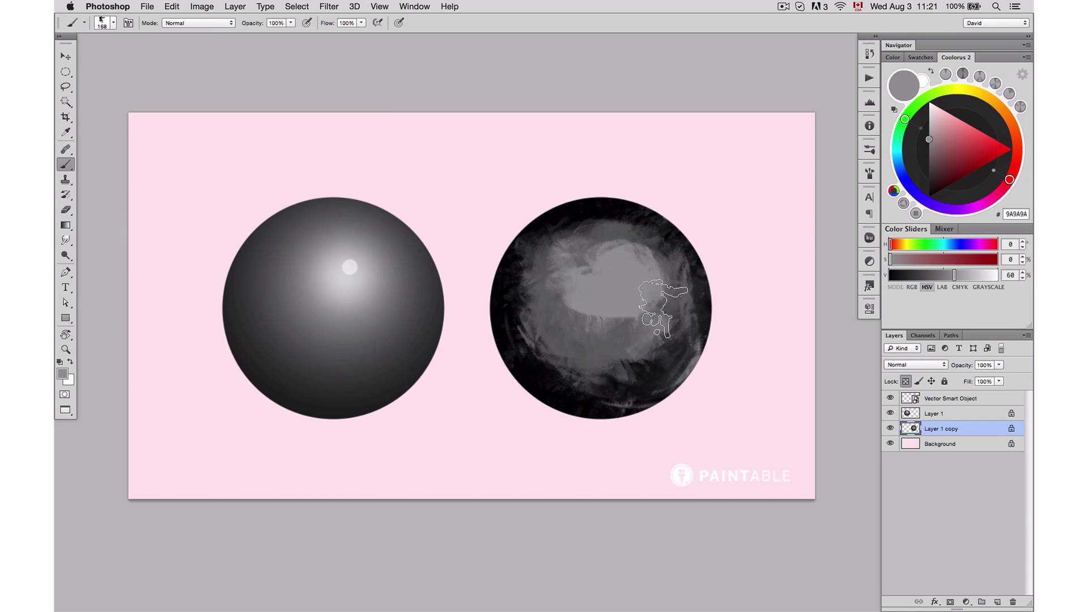
# Switch to the 500 px textured brush, resize it to 141 px, and blend the sphere's sides, underside and center with sampled grays.
pyautogui.rightClick(614, 287)
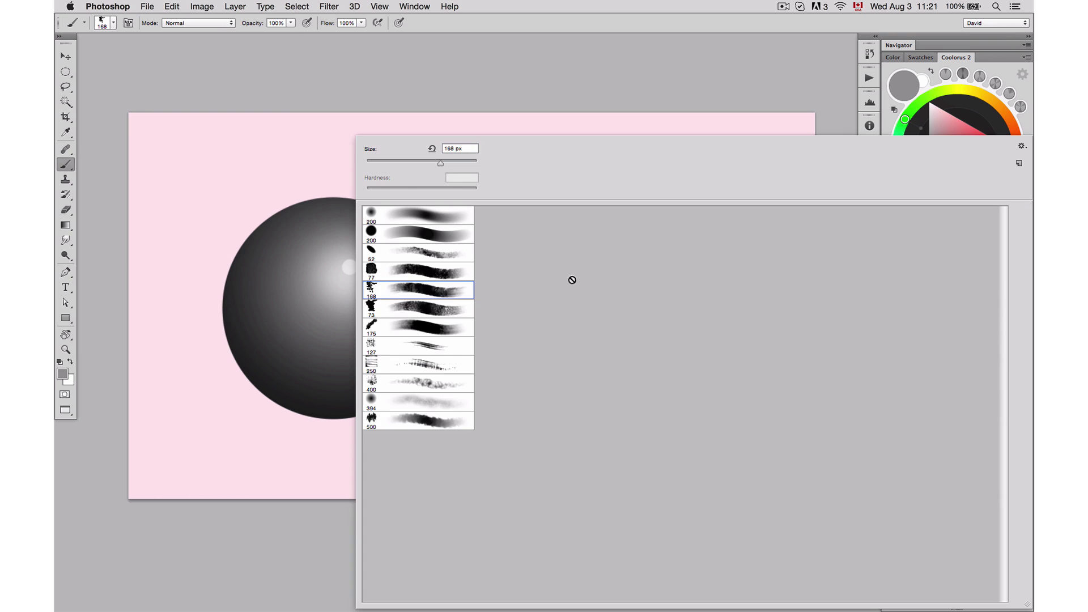
pyautogui.doubleClick(437, 422)
pyautogui.moveTo(614, 273)
pyautogui.keyDown('ctrl'); pyautogui.keyDown('alt'); pyautogui.mouseDown()
pyautogui.moveTo(572, 274)
pyautogui.moveTo(545, 323)
pyautogui.moveTo(524, 308)
pyautogui.moveTo(525, 363)
pyautogui.moveTo(588, 389)
pyautogui.moveTo(655, 366)
pyautogui.moveTo(639, 372)
pyautogui.mouseUp(); pyautogui.keyUp('alt'); pyautogui.keyUp('ctrl')
pyautogui.keyDown('alt'); pyautogui.click(543, 307); pyautogui.keyUp('alt')
pyautogui.keyDown('alt'); pyautogui.click(517, 287); pyautogui.keyUp('alt')
pyautogui.keyDown('alt'); pyautogui.click(576, 398); pyautogui.keyUp('alt')
pyautogui.keyDown('alt'); pyautogui.click(624, 353); pyautogui.keyUp('alt')
pyautogui.keyDown('alt'); pyautogui.click(640, 374); pyautogui.keyUp('alt')
pyautogui.keyDown('alt'); pyautogui.click(634, 301); pyautogui.keyUp('alt')
pyautogui.keyDown('alt'); pyautogui.click(600, 316); pyautogui.keyUp('alt')
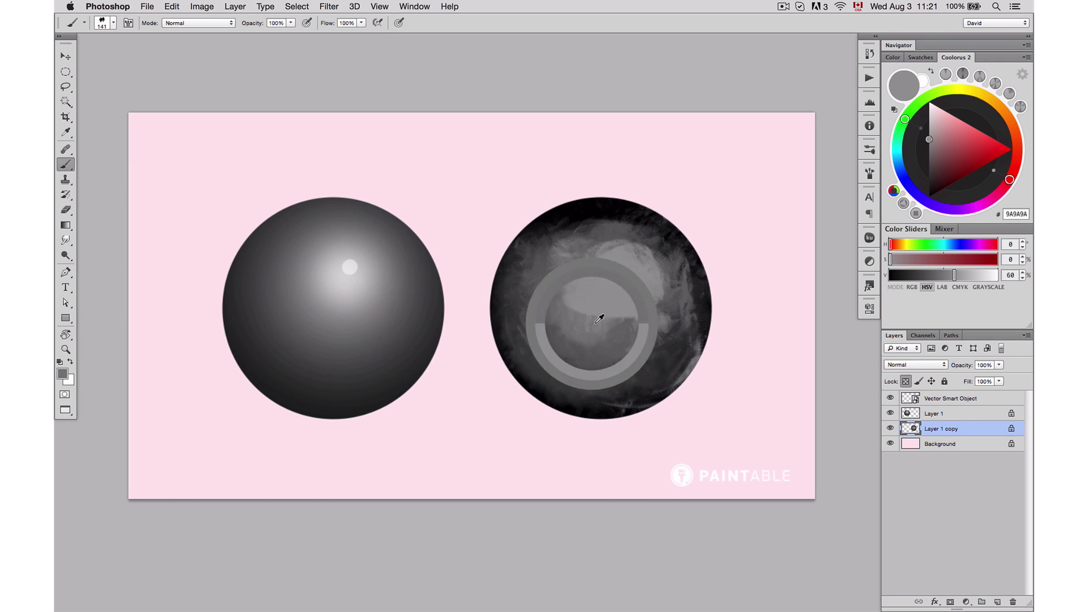
pyautogui.keyDown('alt'); pyautogui.click(627, 294); pyautogui.keyUp('alt')
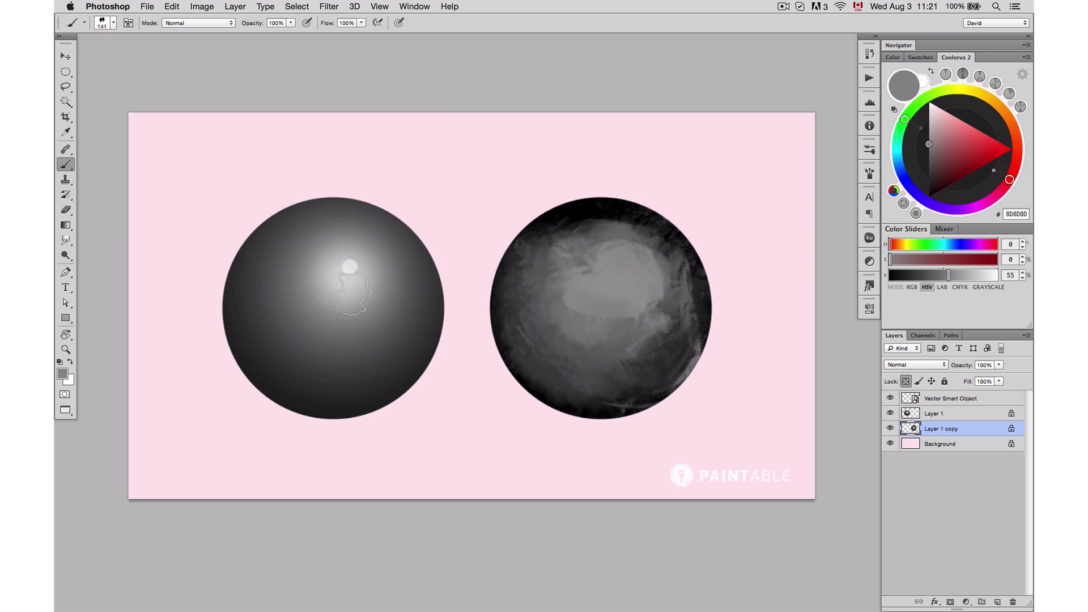
# Soften the tonal transitions along the textured sphere's upper edge with sampled grays.
pyautogui.keyDown('alt'); pyautogui.click(542, 256); pyautogui.keyUp('alt')
pyautogui.moveTo(541, 255); pyautogui.dragTo(634, 235)
pyautogui.keyDown('alt'); pyautogui.click(562, 211); pyautogui.keyUp('alt')
pyautogui.moveTo(562, 216); pyautogui.dragTo(661, 245)
pyautogui.keyDown('alt'); pyautogui.click(627, 263); pyautogui.keyUp('alt')
# Enlarge the brush to 210 px and smooth the light patches in the textured sphere's center with sampled grays.
pyautogui.press(']')
pyautogui.keyDown('alt'); pyautogui.click(575, 242); pyautogui.keyUp('alt')
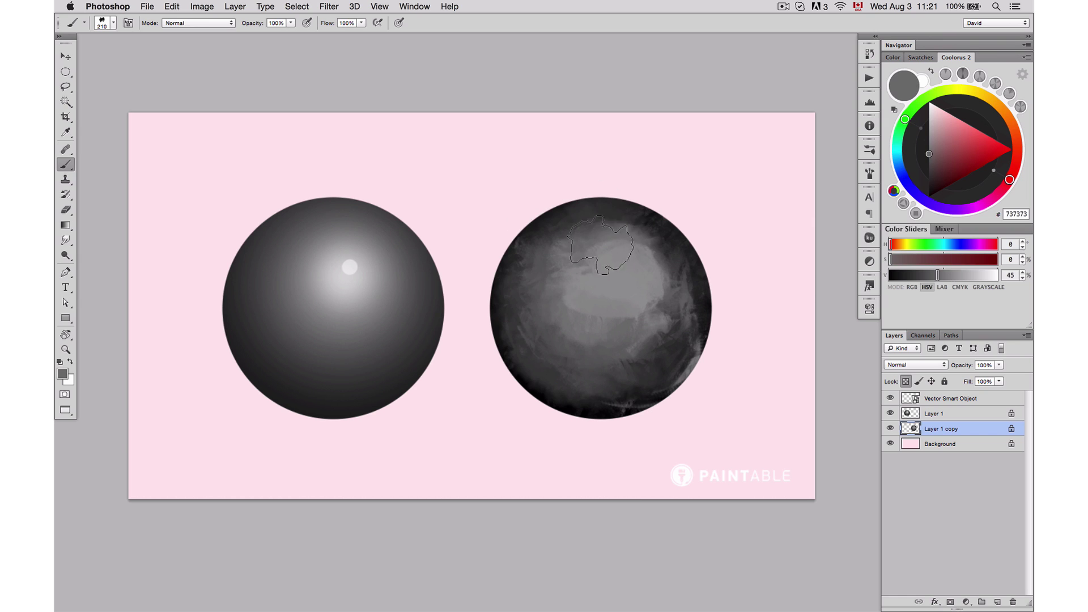
pyautogui.keyDown('alt'); pyautogui.click(610, 282); pyautogui.keyUp('alt')
pyautogui.moveTo(579, 269)
pyautogui.mouseDown()
pyautogui.moveTo(575, 292)
pyautogui.moveTo(612, 301)
pyautogui.moveTo(596, 309)
pyautogui.moveTo(623, 293)
pyautogui.moveTo(630, 326)
pyautogui.moveTo(587, 330)
pyautogui.moveTo(589, 349)
pyautogui.mouseUp()
pyautogui.keyDown('alt'); pyautogui.click(569, 321); pyautogui.keyUp('alt')
pyautogui.keyDown('alt'); pyautogui.click(600, 299); pyautogui.keyUp('alt')
pyautogui.keyDown('alt'); pyautogui.click(651, 276); pyautogui.keyUp('alt')
pyautogui.keyDown('alt'); pyautogui.click(553, 353); pyautogui.keyUp('alt')
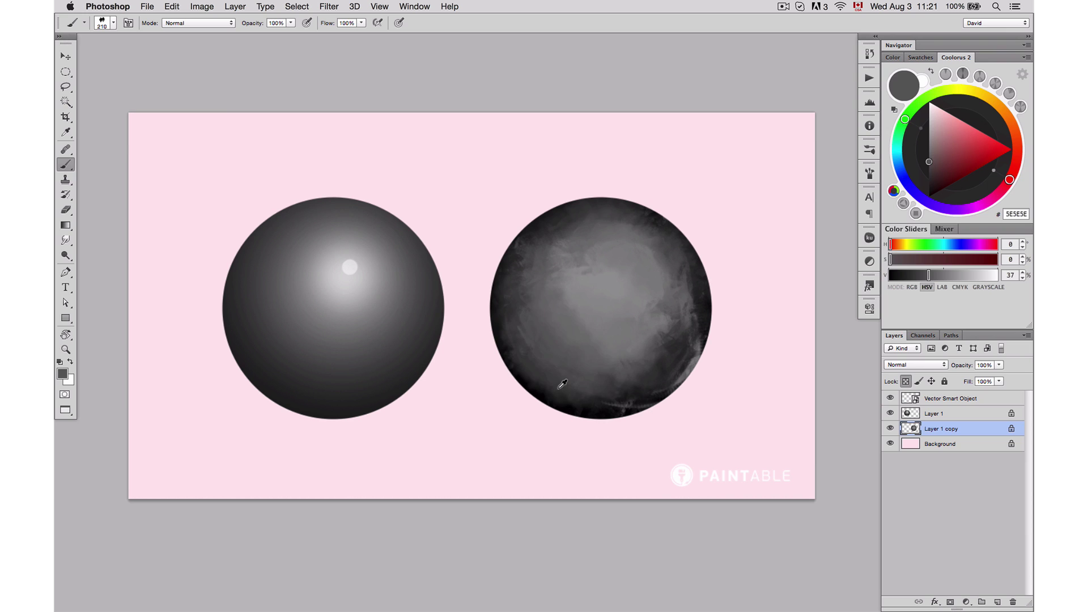
# Blend the textured sphere's lower and right-hand edges with sampled dark grays.
pyautogui.keyDown('alt'); pyautogui.click(546, 380); pyautogui.keyUp('alt')
pyautogui.moveTo(531, 381)
pyautogui.mouseDown()
pyautogui.moveTo(607, 384)
pyautogui.moveTo(615, 402)
pyautogui.mouseUp()
pyautogui.keyDown('alt'); pyautogui.click(597, 409); pyautogui.keyUp('alt')
pyautogui.moveTo(692, 353)
pyautogui.mouseDown()
pyautogui.moveTo(704, 324)
pyautogui.moveTo(635, 353)
pyautogui.moveTo(667, 299)
pyautogui.moveTo(632, 357)
pyautogui.mouseUp()
pyautogui.keyDown('alt'); pyautogui.click(703, 303); pyautogui.keyUp('alt')
pyautogui.keyDown('alt'); pyautogui.click(654, 320); pyautogui.keyUp('alt')
# Blend the textured sphere's upper rim and left-hand side with grays sampled along the edge.
pyautogui.keyDown('alt'); pyautogui.click(666, 271); pyautogui.keyUp('alt')
pyautogui.moveTo(667, 259)
pyautogui.mouseDown()
pyautogui.moveTo(636, 224)
pyautogui.moveTo(566, 225)
pyautogui.mouseUp()
pyautogui.keyDown('alt'); pyautogui.click(540, 227); pyautogui.keyUp('alt')
pyautogui.keyDown('alt'); pyautogui.click(532, 239); pyautogui.keyUp('alt')
pyautogui.keyDown('alt'); pyautogui.click(521, 292); pyautogui.keyUp('alt')
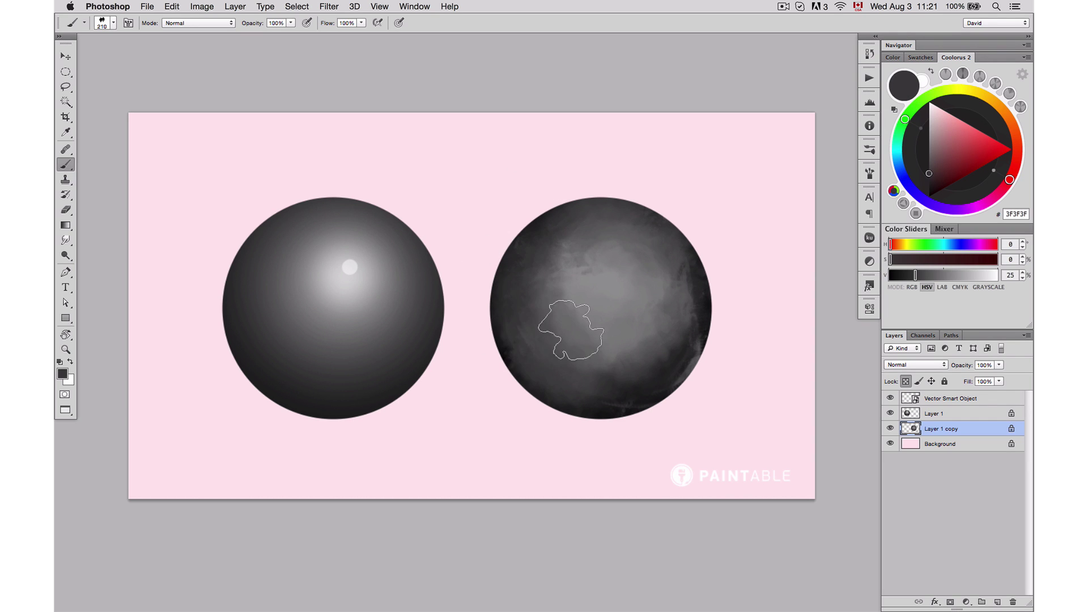
# Even out the textured sphere's light central area with sampled light and middle grays.
pyautogui.moveTo(609, 258); pyautogui.dragTo(598, 286)
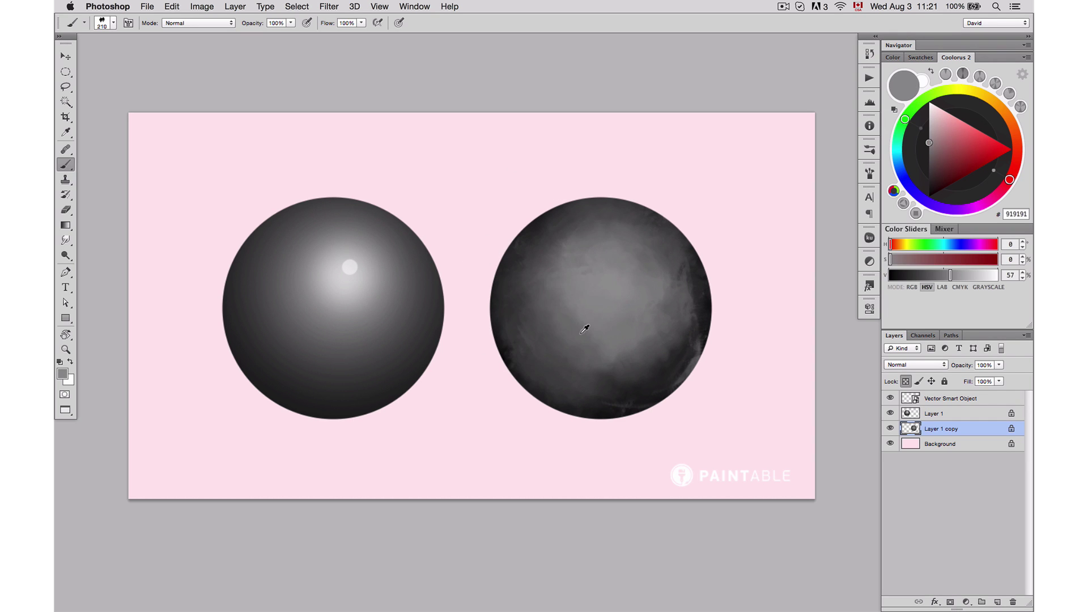
pyautogui.keyDown('alt'); pyautogui.click(556, 334); pyautogui.keyUp('alt')
pyautogui.moveTo(595, 357); pyautogui.dragTo(645, 309)
pyautogui.keyDown('alt'); pyautogui.click(643, 276); pyautogui.keyUp('alt')
pyautogui.keyDown('alt'); pyautogui.click(623, 284); pyautogui.keyUp('alt')
pyautogui.keyDown('alt'); pyautogui.click(650, 280); pyautogui.keyUp('alt')
pyautogui.keyDown('alt'); pyautogui.click(663, 323); pyautogui.keyUp('alt')
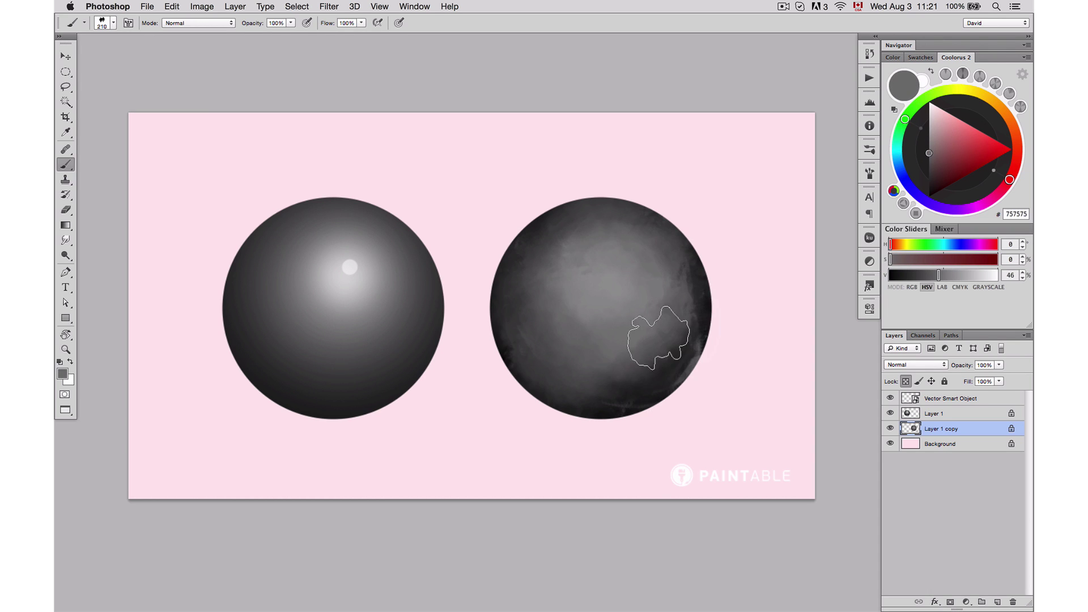
# Smooth the textured sphere's lower-right shadow and right-hand edge with sampled dark grays.
pyautogui.keyDown('alt'); pyautogui.click(629, 372); pyautogui.keyUp('alt')
pyautogui.keyDown('alt'); pyautogui.click(604, 387); pyautogui.keyUp('alt')
pyautogui.moveTo(595, 391)
pyautogui.mouseDown()
pyautogui.moveTo(659, 381)
pyautogui.moveTo(669, 354)
pyautogui.mouseUp()
pyautogui.keyDown('alt'); pyautogui.click(640, 364); pyautogui.keyUp('alt')
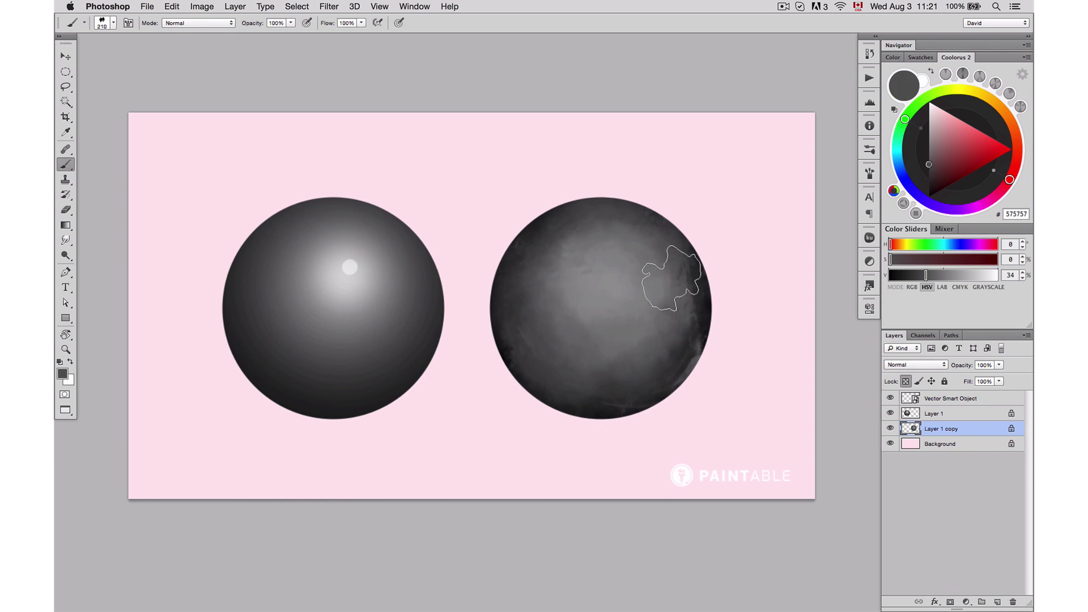
pyautogui.keyDown('alt'); pyautogui.click(697, 307); pyautogui.keyUp('alt')
pyautogui.keyDown('alt'); pyautogui.click(701, 304); pyautogui.keyUp('alt')
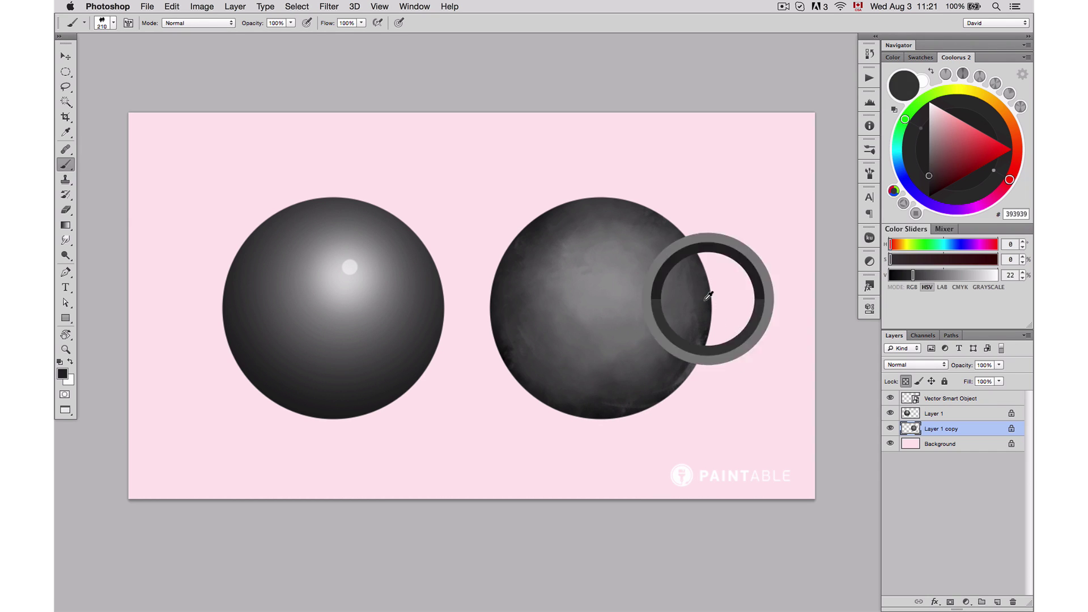
pyautogui.keyDown('alt'); pyautogui.click(674, 304); pyautogui.keyUp('alt')
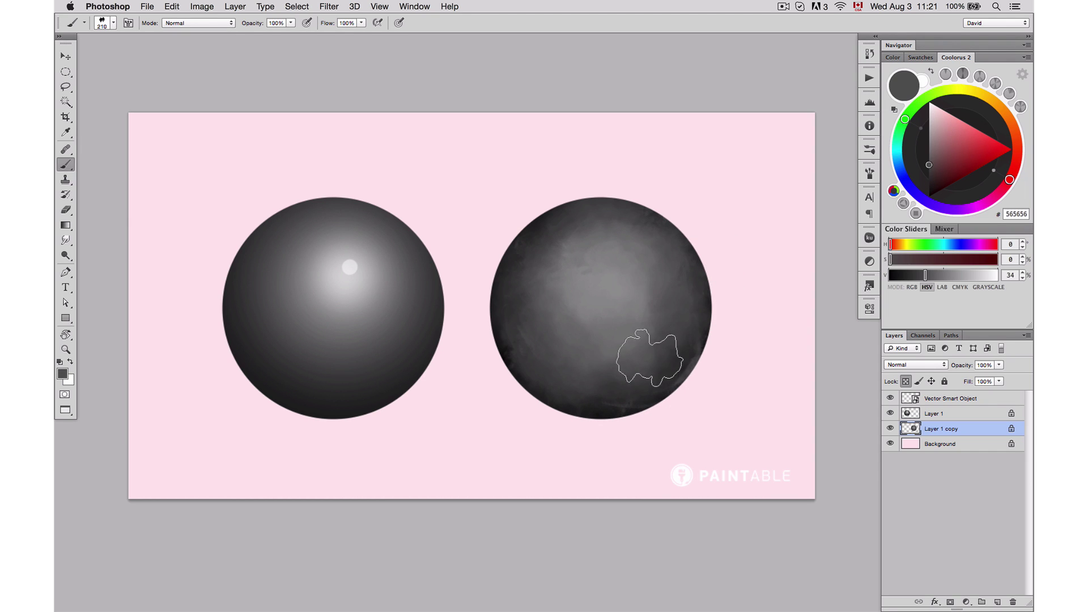
# Refine the blending on the textured sphere's upper-left side with sampled grays.
pyautogui.keyDown('alt'); pyautogui.click(522, 263); pyautogui.keyUp('alt')
pyautogui.keyDown('alt'); pyautogui.click(528, 241); pyautogui.keyUp('alt')
pyautogui.keyDown('alt'); pyautogui.click(545, 298); pyautogui.keyUp('alt')
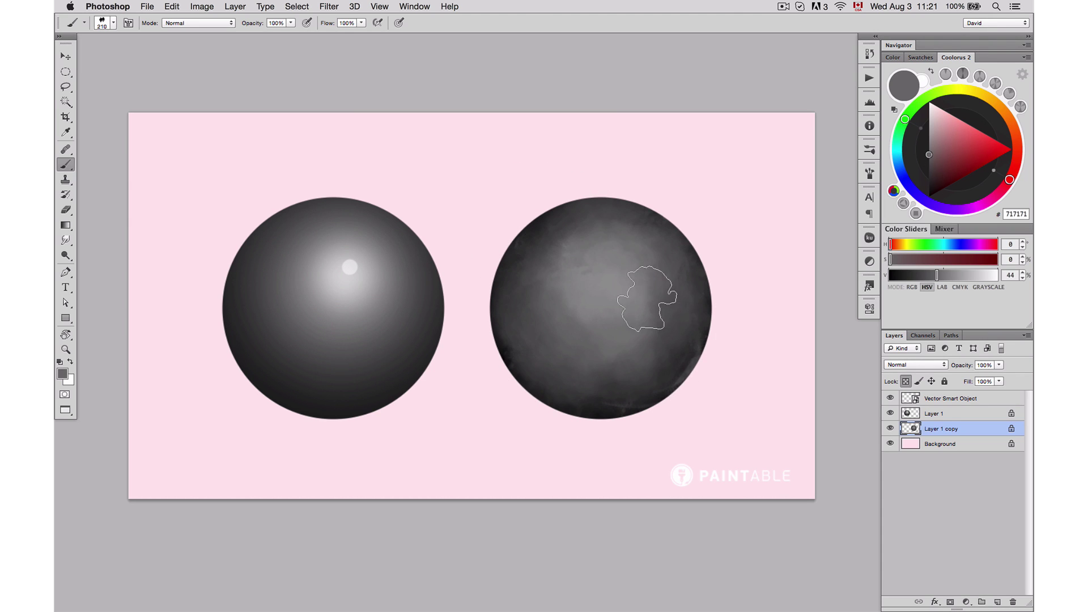
# Dab a light gray B4B4B4 highlight on the textured sphere's upper middle with the 175 px textured brush resized to 58 px.
pyautogui.rightClick(628, 280)
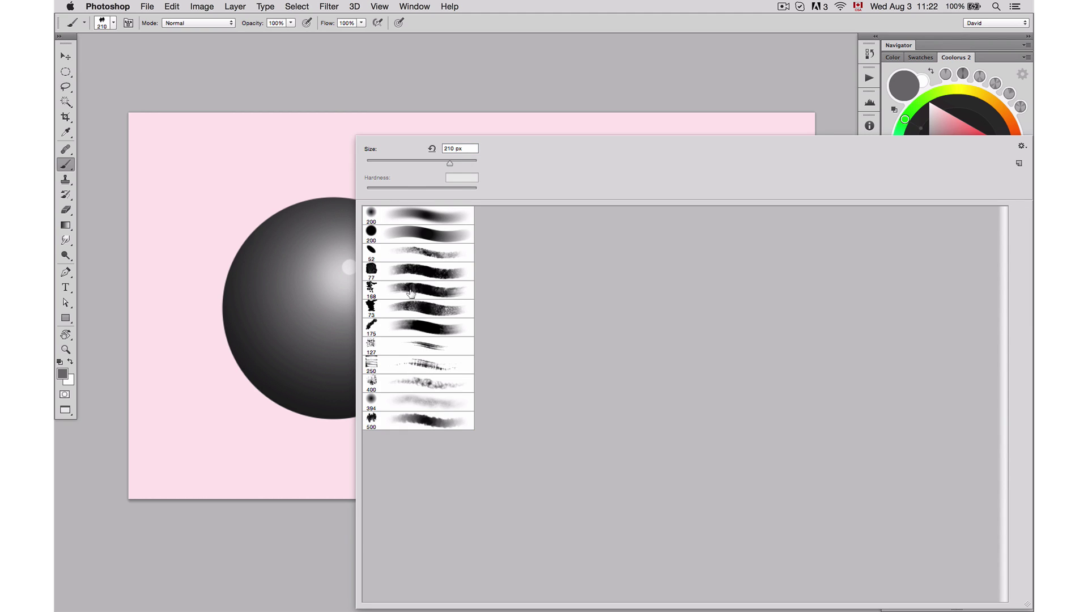
pyautogui.doubleClick(424, 325)
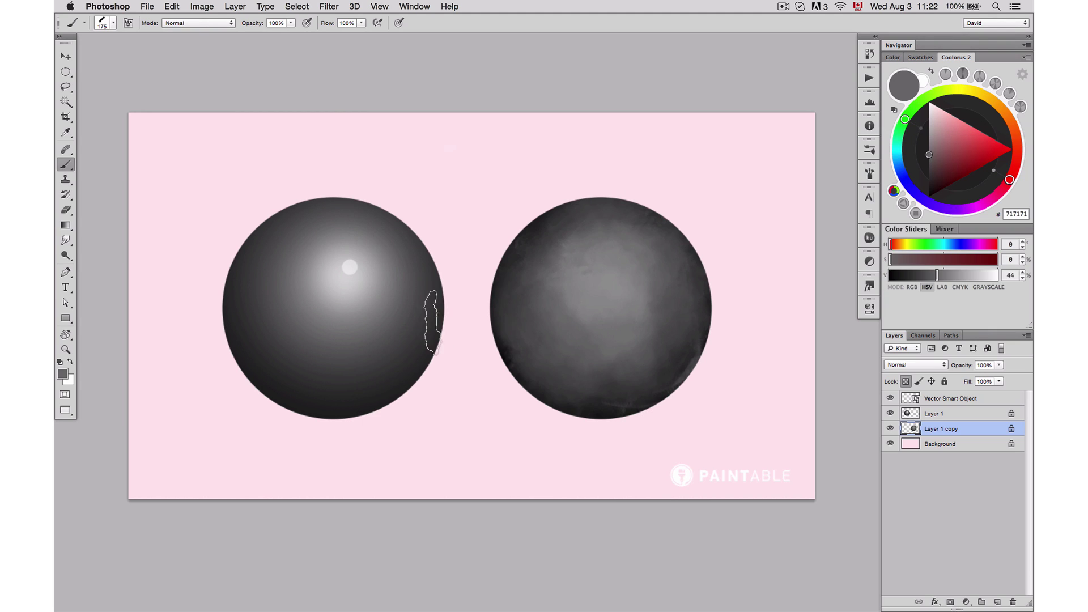
pyautogui.moveTo(602, 290); pyautogui.dragTo(581, 288)
pyautogui.keyDown('alt'); pyautogui.click(613, 277); pyautogui.keyUp('alt')
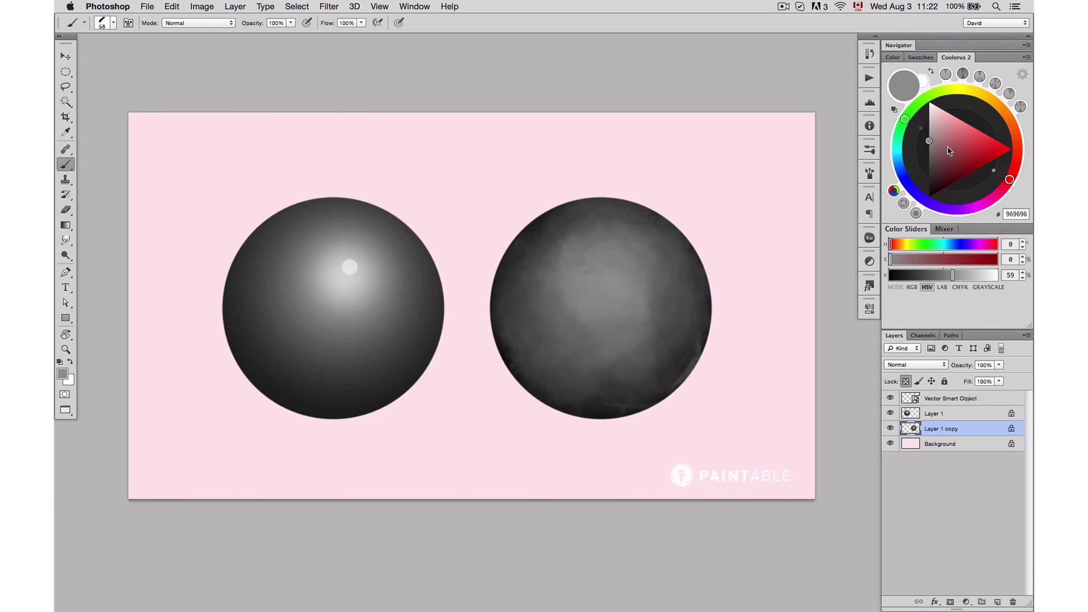
pyautogui.moveTo(928, 138); pyautogui.dragTo(902, 142)
pyautogui.click(608, 277)
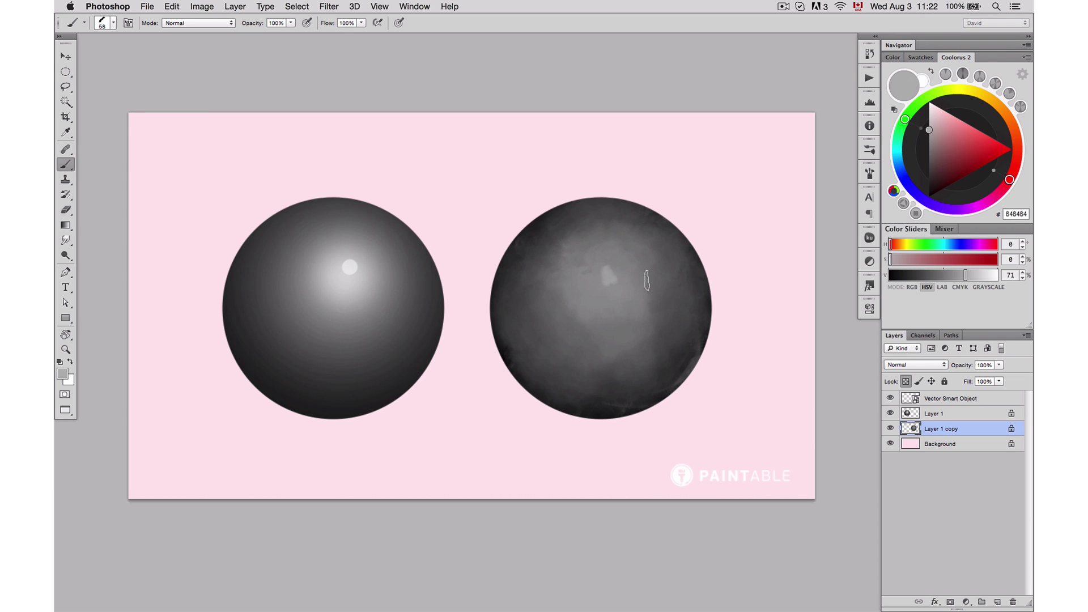
pyautogui.click(610, 275)
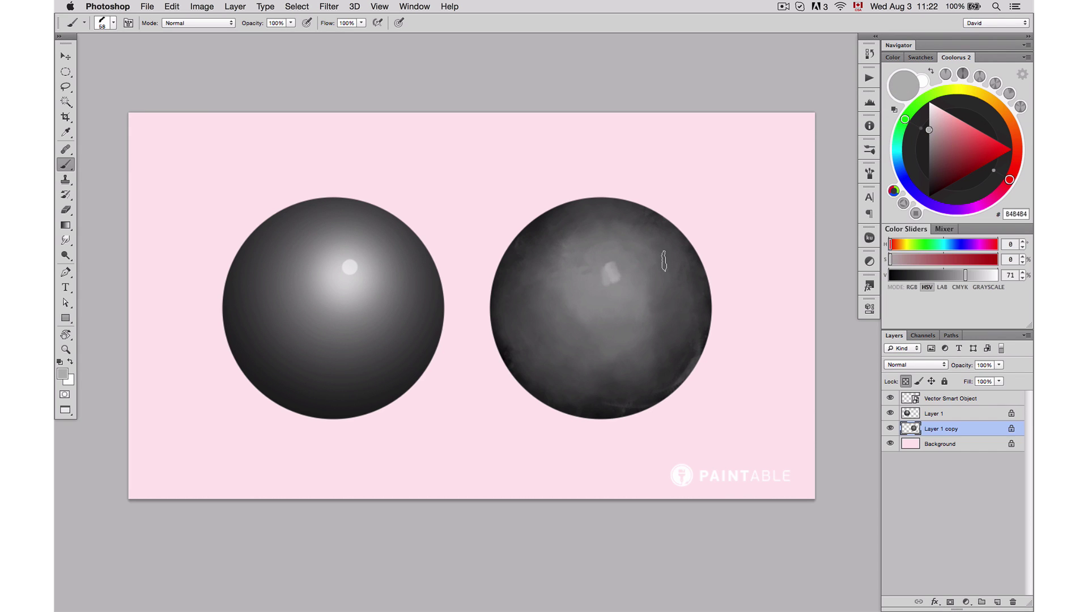
# Shape and soften the textured sphere's highlight with grays sampled in and around it.
pyautogui.keyDown('alt'); pyautogui.click(619, 278); pyautogui.keyUp('alt')
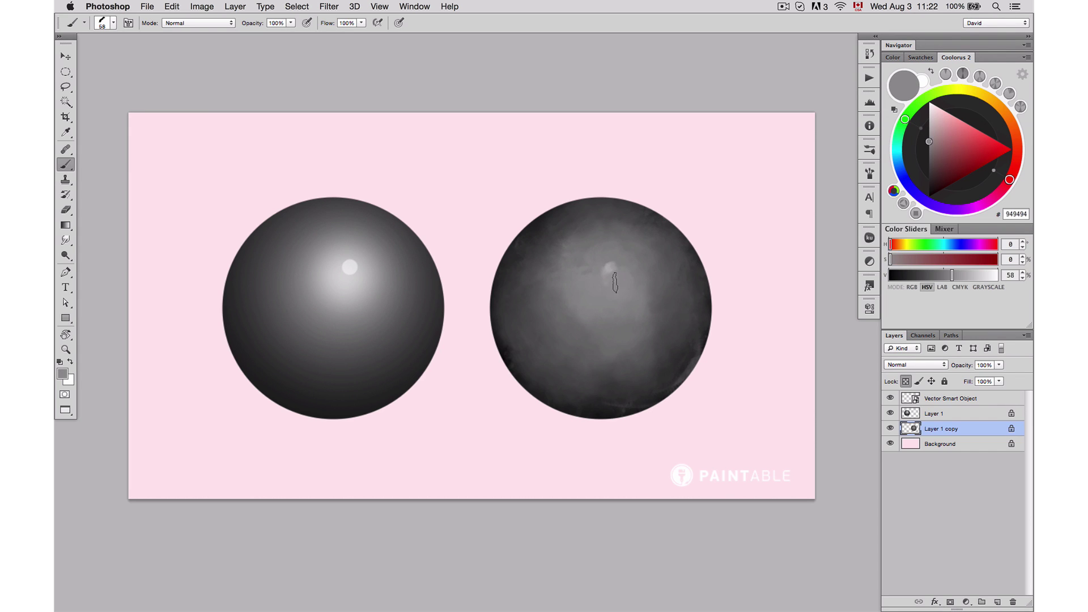
pyautogui.keyDown('alt'); pyautogui.click(607, 280); pyautogui.keyUp('alt')
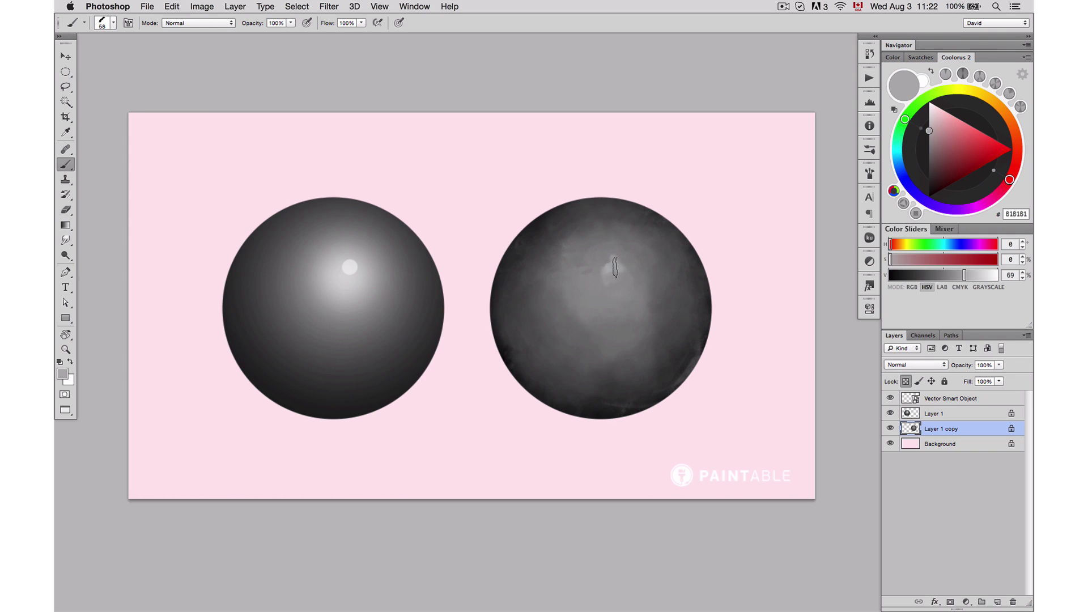
pyautogui.keyDown('alt'); pyautogui.click(618, 258); pyautogui.keyUp('alt')
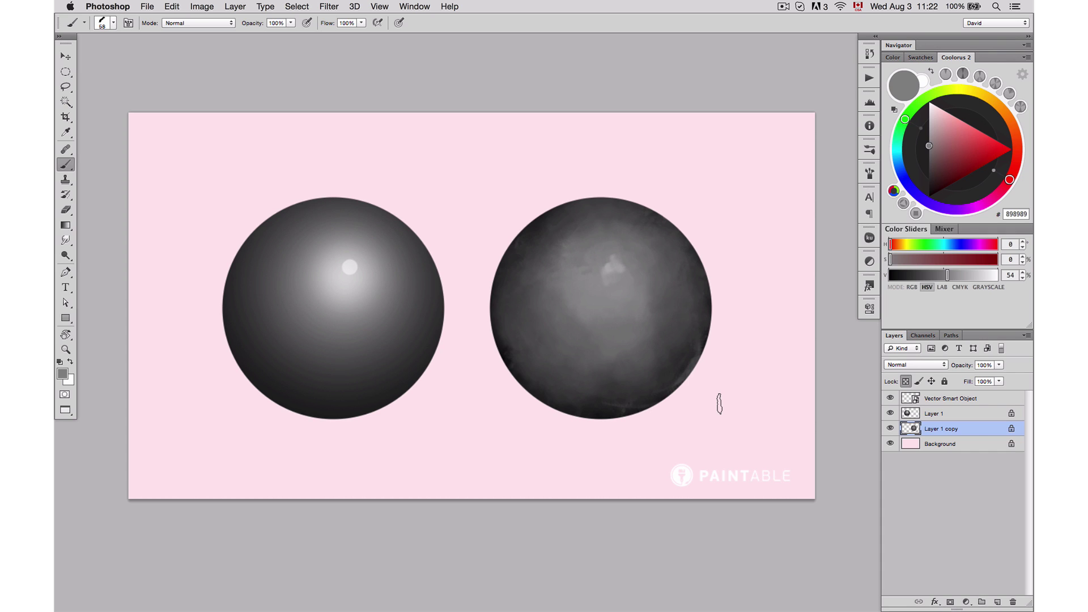
pyautogui.moveTo(593, 275); pyautogui.dragTo(605, 279)
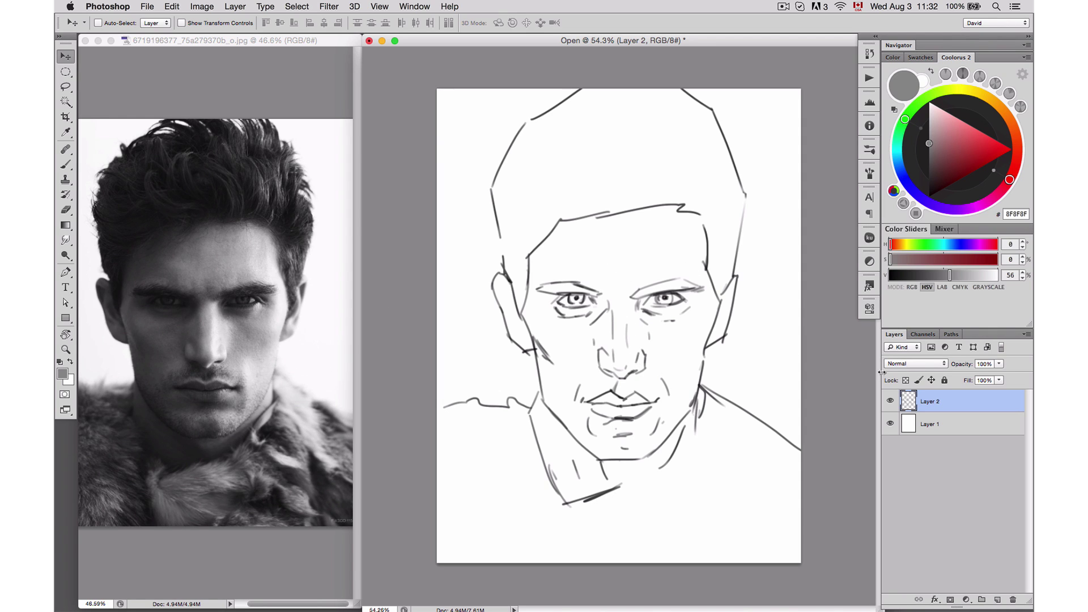
# Toggle the Layer 2 sketch off and on, reload the selection around the portrait's silhouette, and activate the Lasso tool.
pyautogui.click(890, 401)
pyautogui.click(889, 401)
pyautogui.press('super+shift+d')
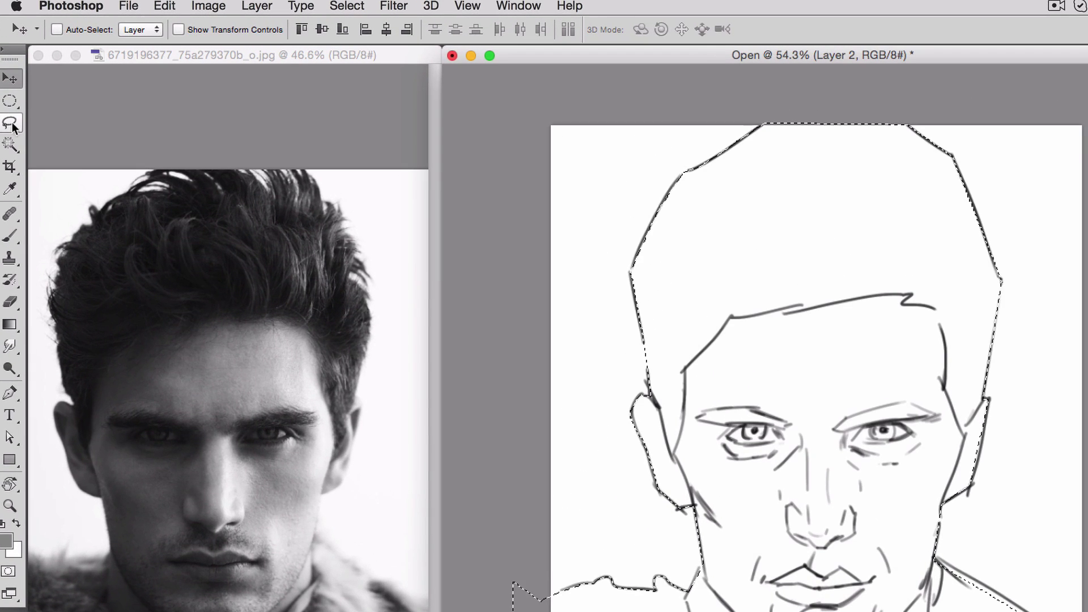
pyautogui.click(10, 125)
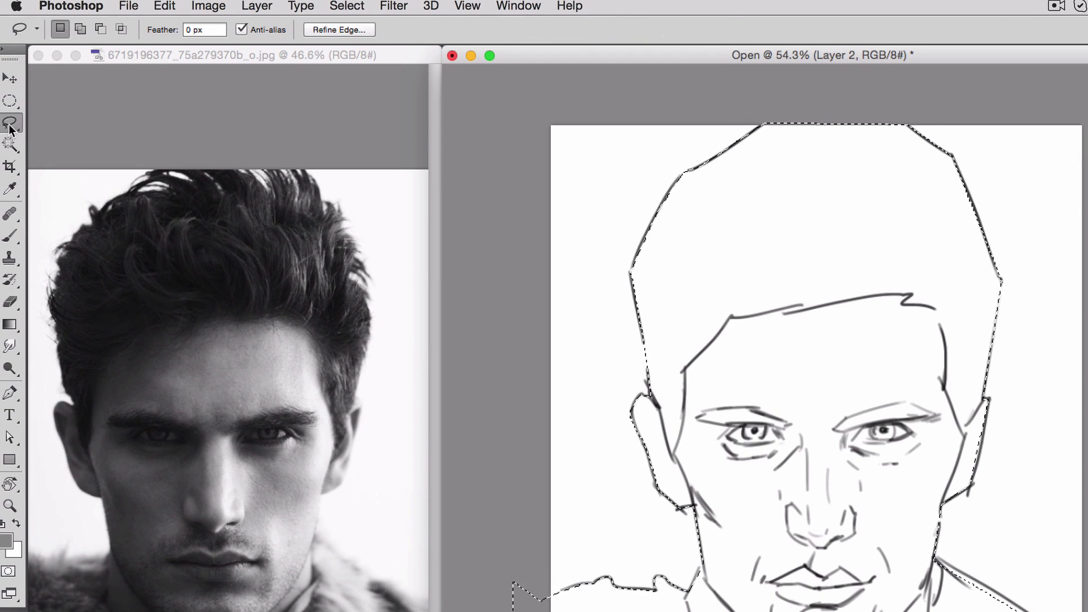
pyautogui.moveTo(7, 128); pyautogui.dragTo(72, 148)
pyautogui.click(13, 130)
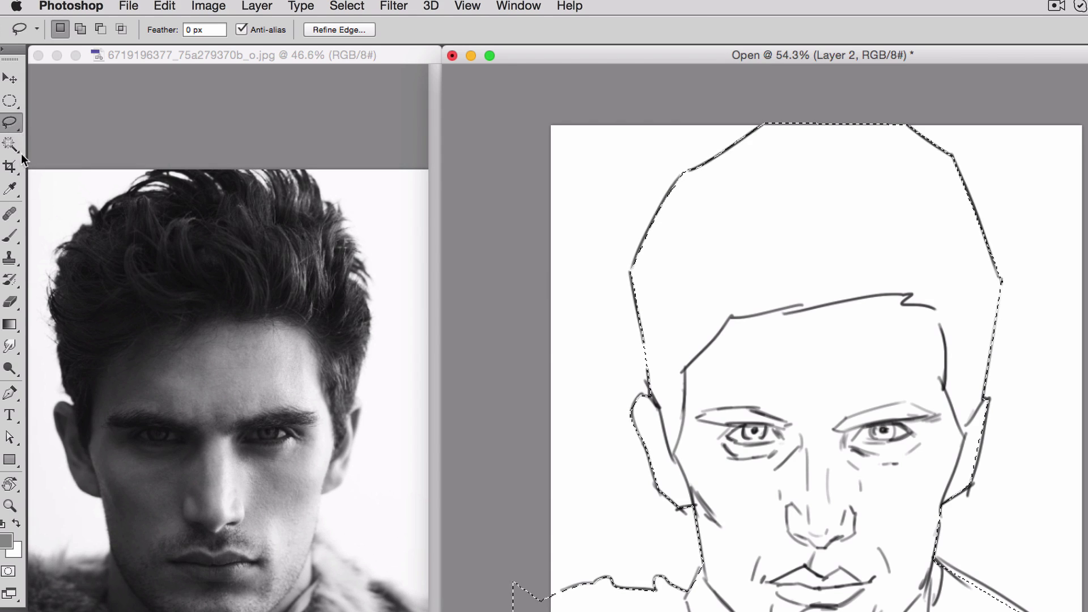
pyautogui.click(11, 400)
pyautogui.click(22, 126)
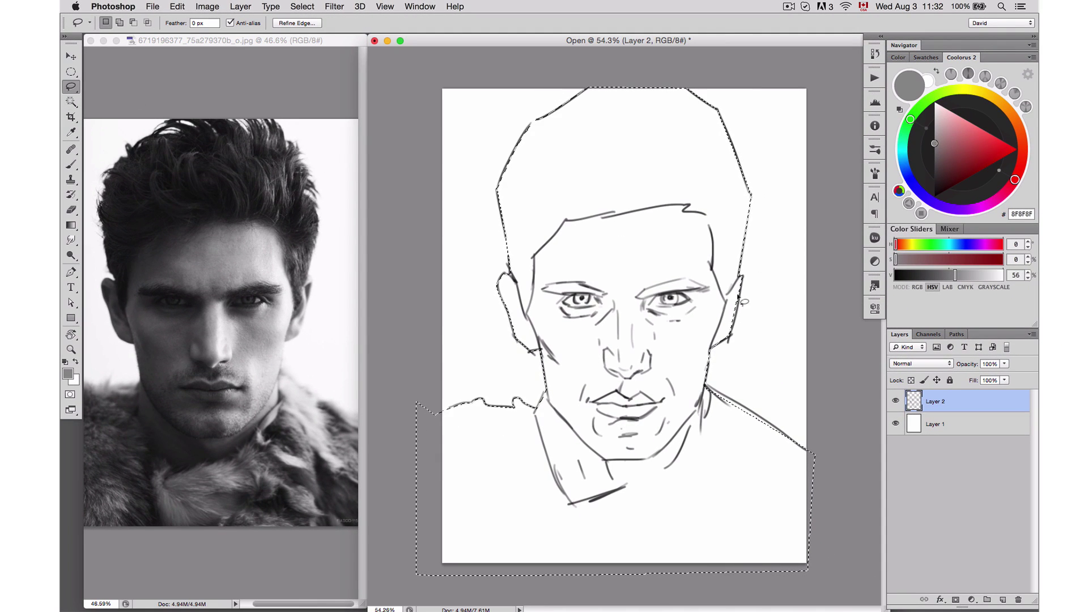
# Create a new layer above Layer 1 and fill the silhouette selection with gray 8F8F8F, replacing it with lighter gray CBCBCB.
pyautogui.click(945, 427)
pyautogui.press('super+alt+shift+n')
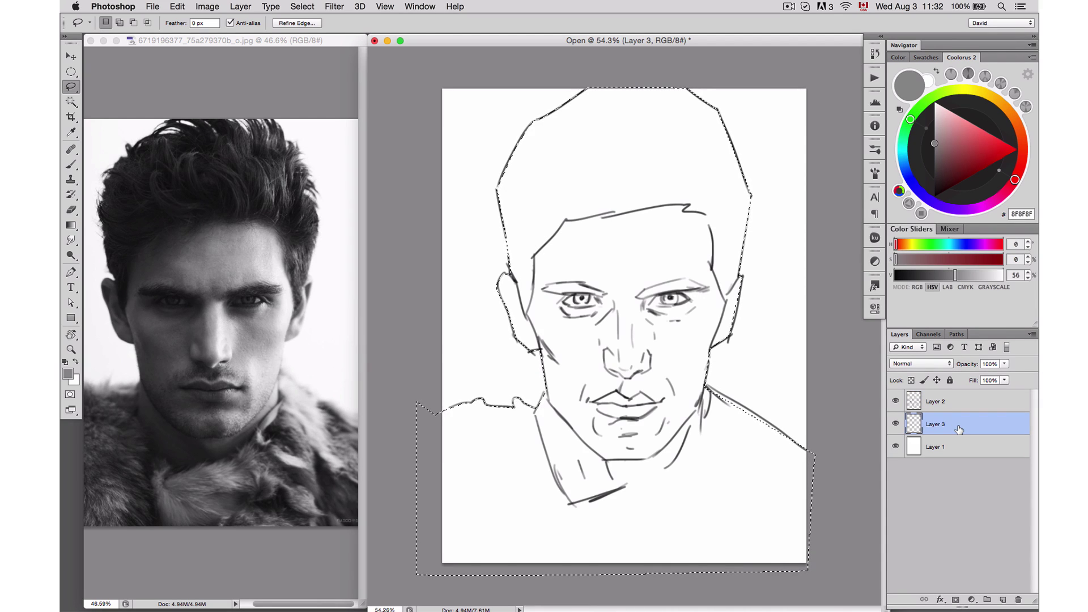
pyautogui.press('b')
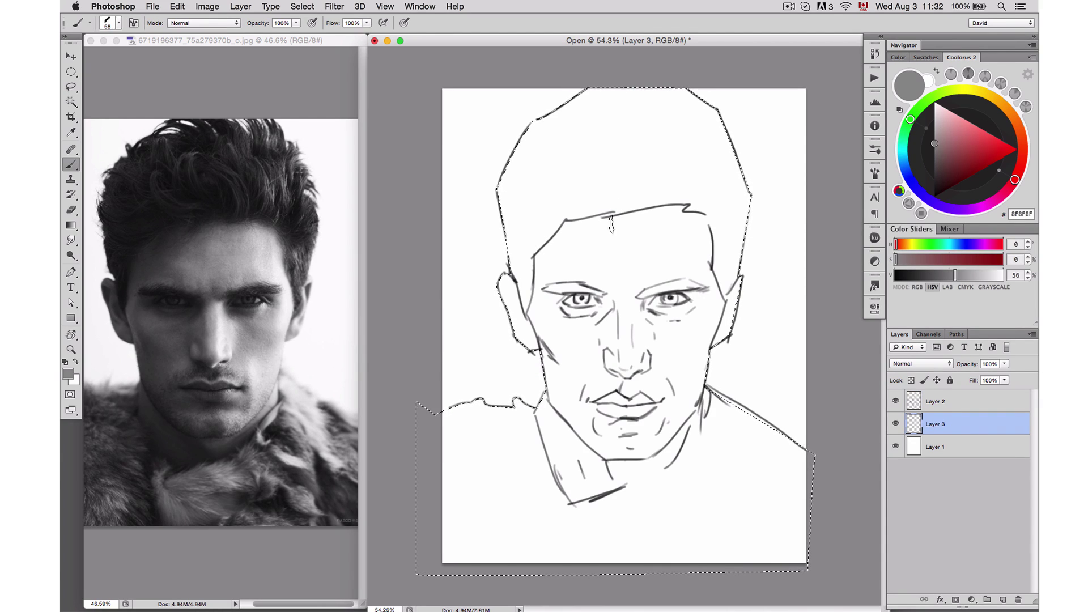
pyautogui.hotkey('alt', 'BackSpace')
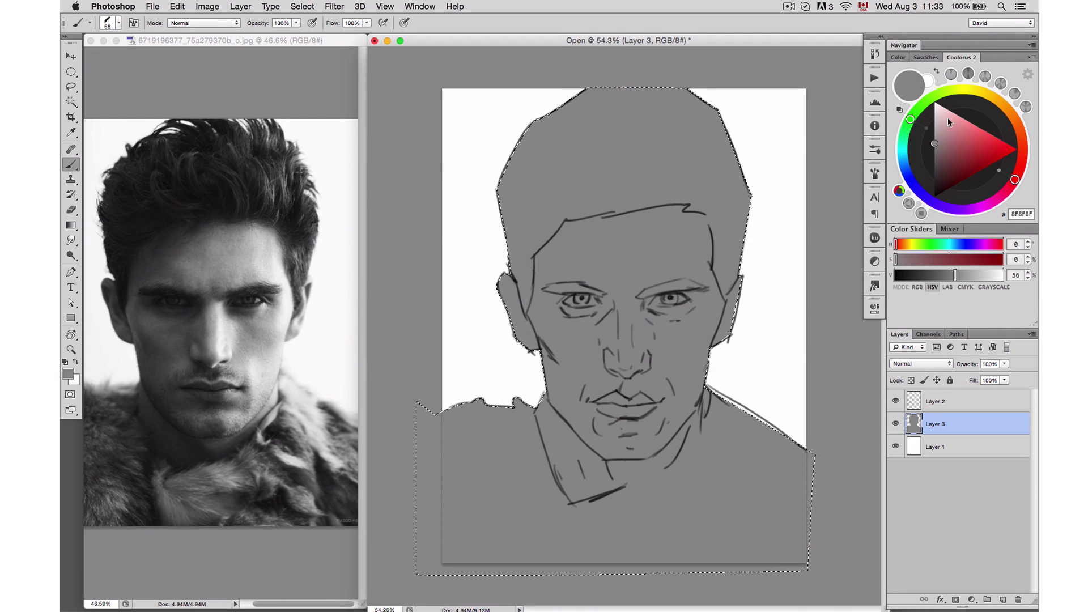
pyautogui.moveTo(934, 144); pyautogui.dragTo(934, 120)
pyautogui.hotkey('alt', 'BackSpace')
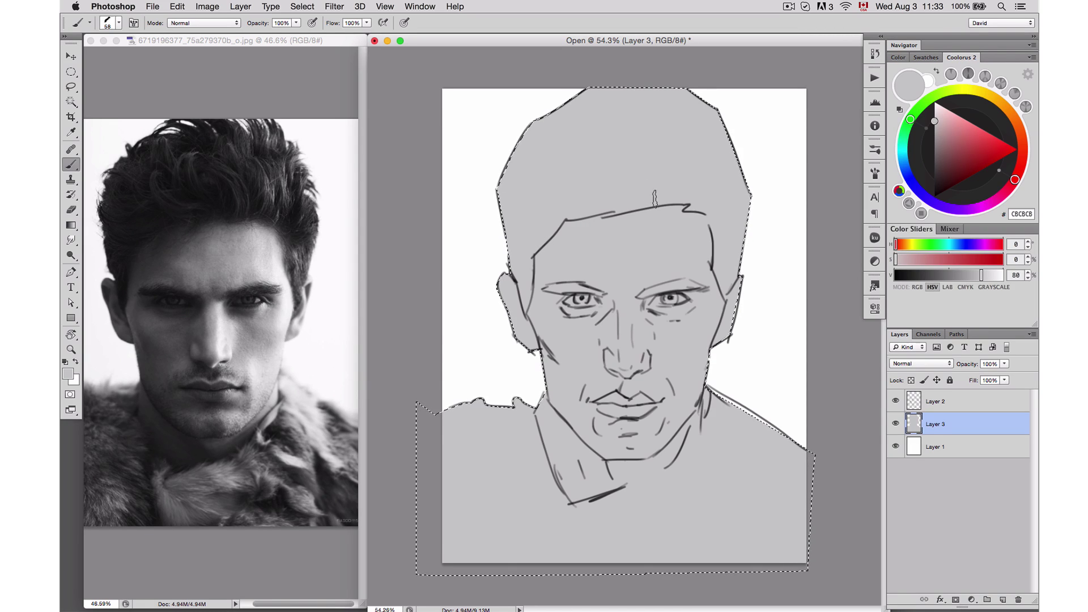
# Block in the clothing and the shadow side of the face and head in black with the 500 px textured brush.
pyautogui.rightClick(617, 178)
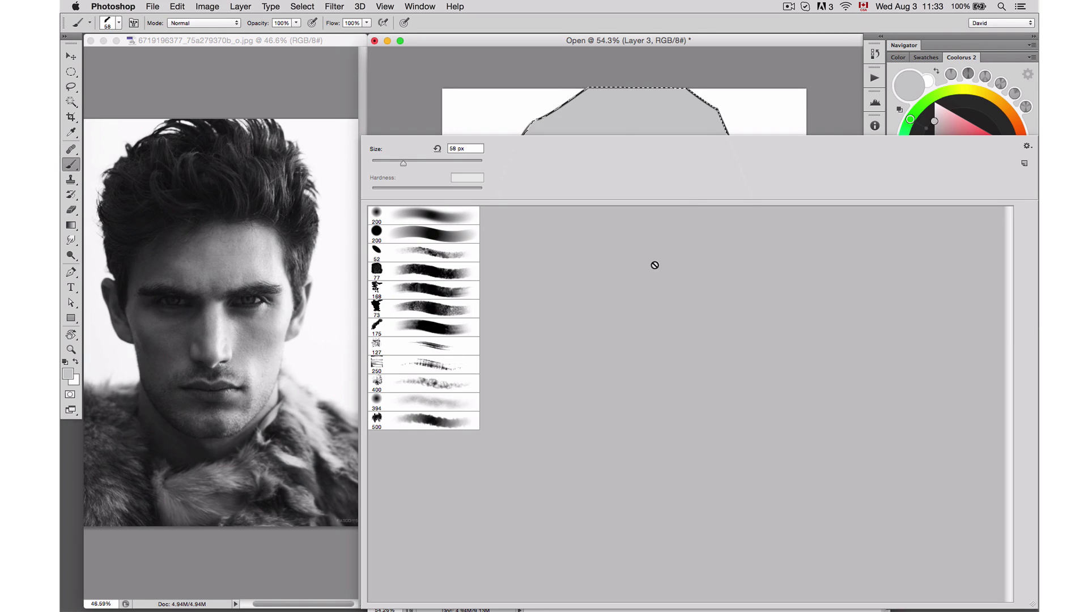
pyautogui.click(438, 423)
pyautogui.press('Return')
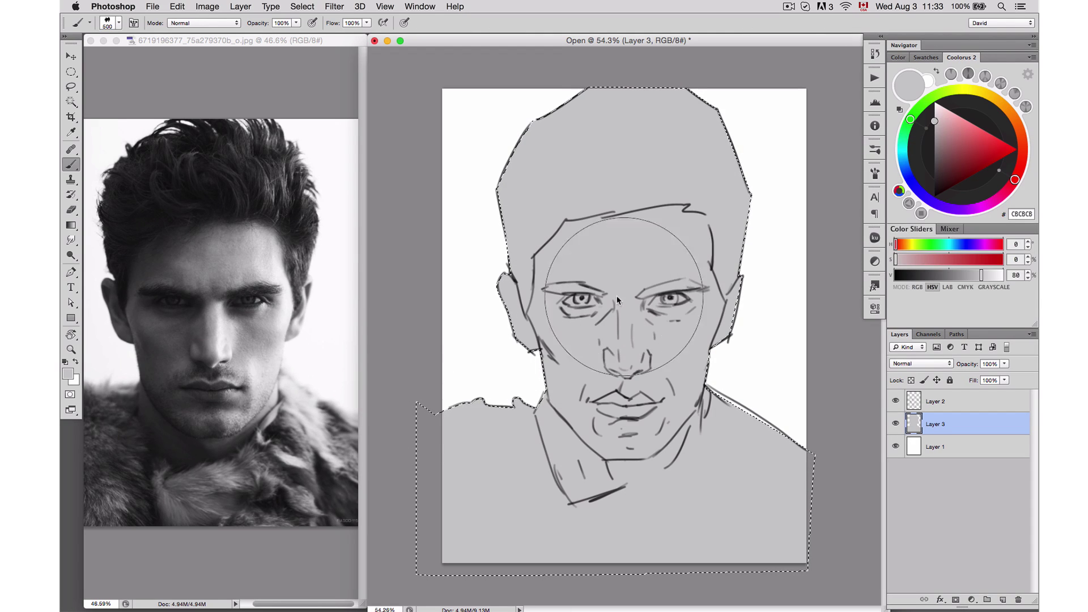
pyautogui.press('d')
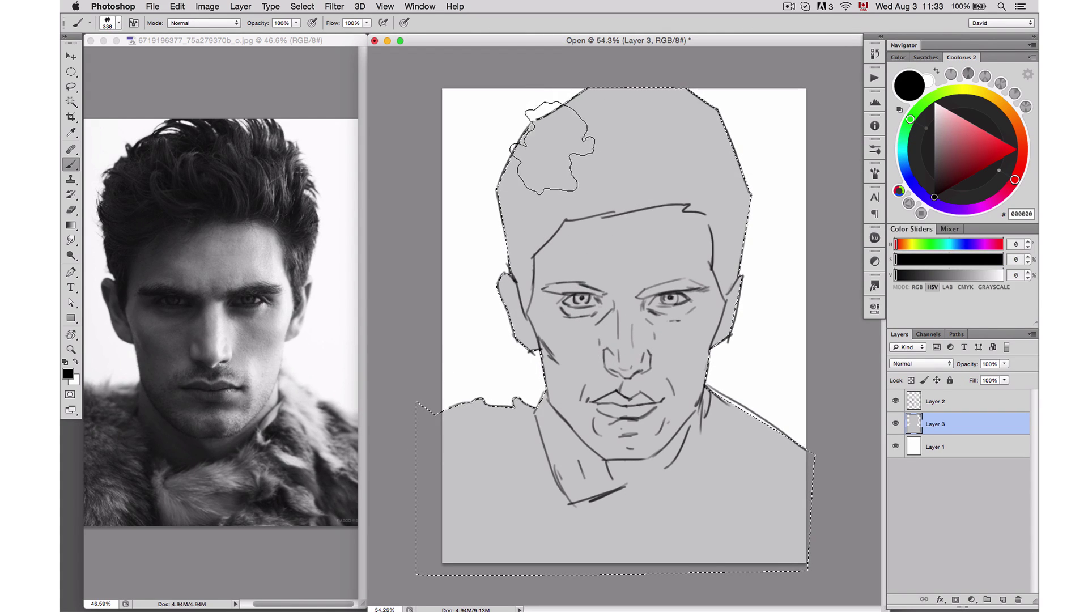
pyautogui.moveTo(629, 51)
pyautogui.mouseDown()
pyautogui.moveTo(479, 250)
pyautogui.moveTo(503, 321)
pyautogui.moveTo(481, 510)
pyautogui.moveTo(561, 527)
pyautogui.moveTo(640, 504)
pyautogui.moveTo(713, 507)
pyautogui.moveTo(708, 448)
pyautogui.moveTo(776, 538)
pyautogui.moveTo(604, 448)
pyautogui.moveTo(782, 454)
pyautogui.mouseUp()
pyautogui.moveTo(641, 144)
pyautogui.mouseDown()
pyautogui.moveTo(577, 197)
pyautogui.moveTo(563, 323)
pyautogui.moveTo(607, 432)
pyautogui.moveTo(590, 227)
pyautogui.mouseUp()
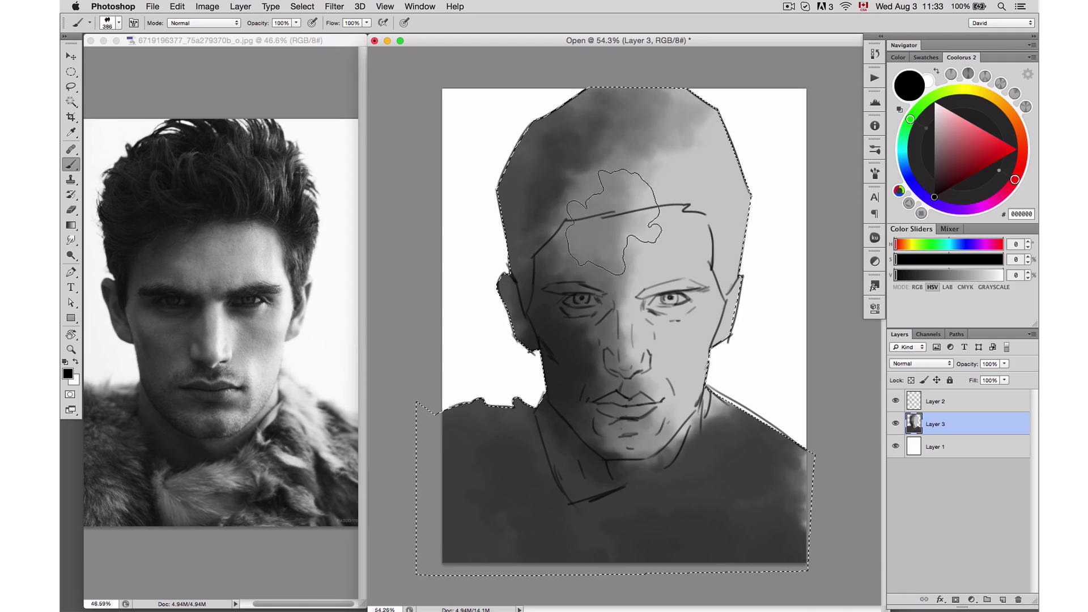
# Build up the face and hair tones with sampled gray 747474 and darken the nose and upper-lip shadows with black.
pyautogui.keyDown('alt'); pyautogui.click(596, 280); pyautogui.keyUp('alt')
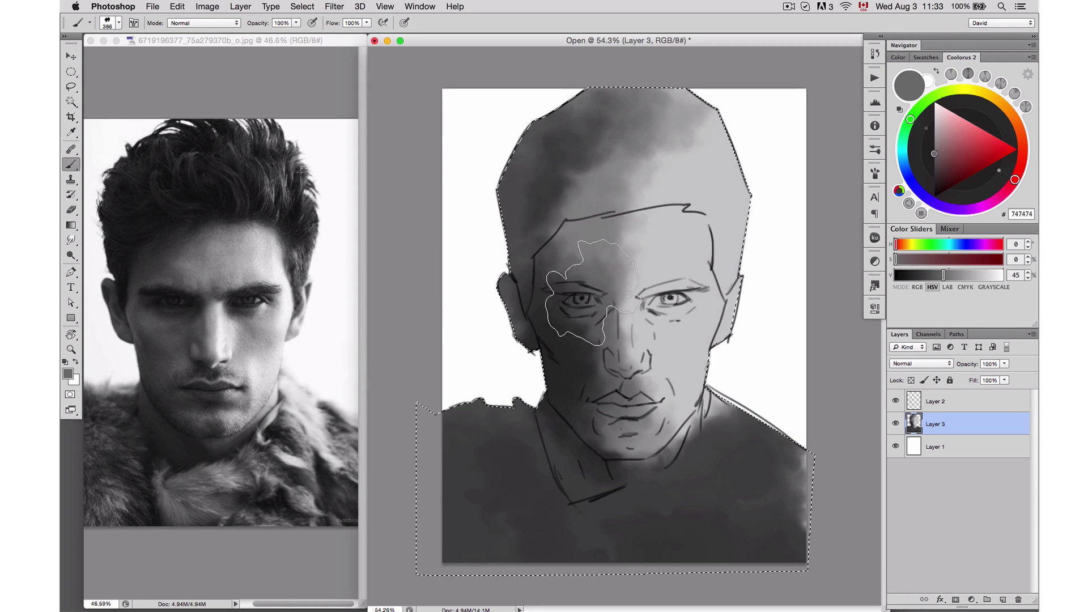
pyautogui.press('d')
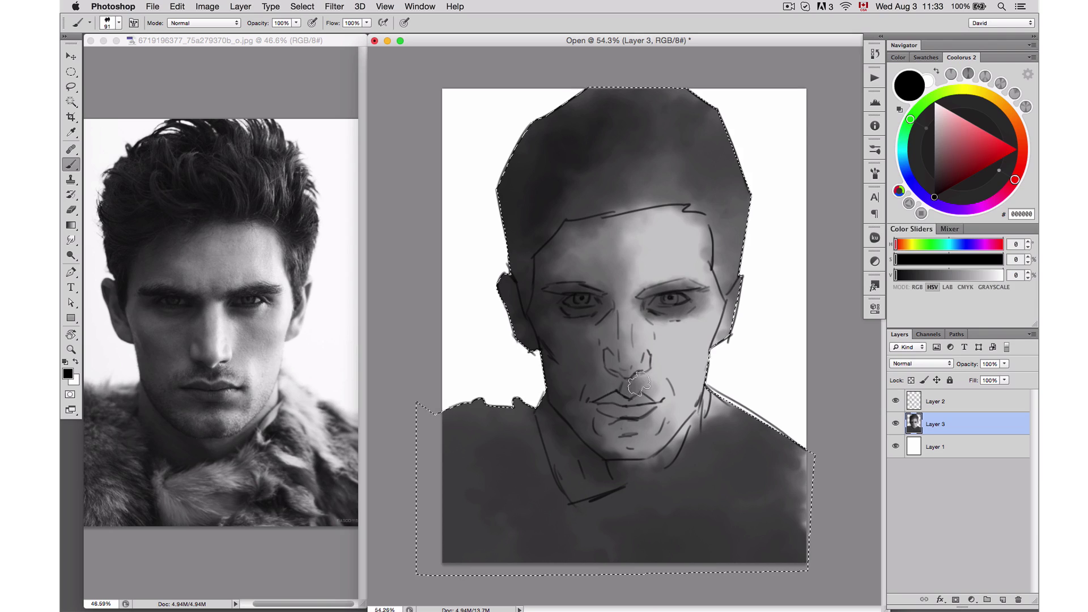
pyautogui.moveTo(627, 385)
pyautogui.mouseDown()
pyautogui.moveTo(637, 359)
pyautogui.moveTo(602, 342)
pyautogui.moveTo(606, 315)
pyautogui.moveTo(608, 357)
pyautogui.moveTo(605, 311)
pyautogui.moveTo(612, 335)
pyautogui.mouseUp()
pyautogui.moveTo(591, 379)
pyautogui.mouseDown()
pyautogui.moveTo(560, 361)
pyautogui.moveTo(603, 383)
pyautogui.mouseUp()
# Darken the collar with black, and mottle the right-hand shoulder with white blended into sampled dark grays such as 494949, 3F3F3F and 4C4C4C.
pyautogui.scroll(-3, 603, 382)
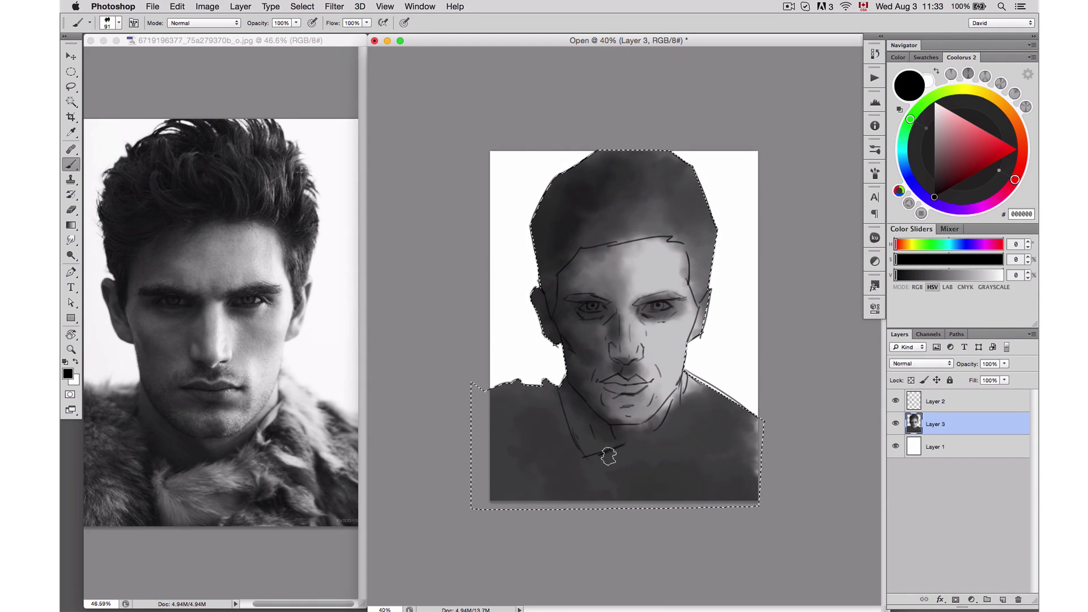
pyautogui.press('super+z')
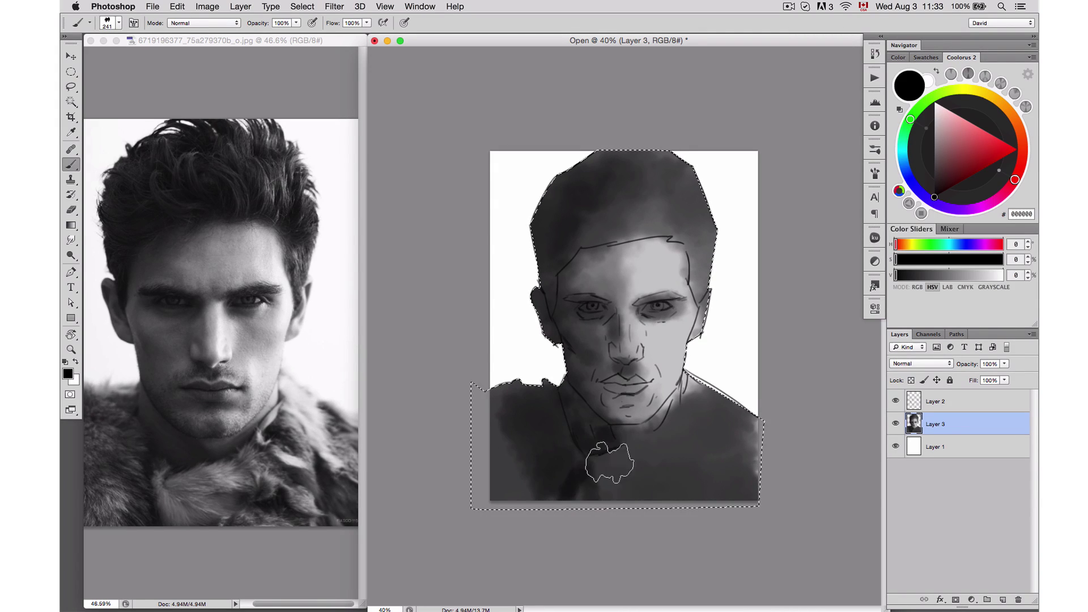
pyautogui.press('x')
pyautogui.press('[')
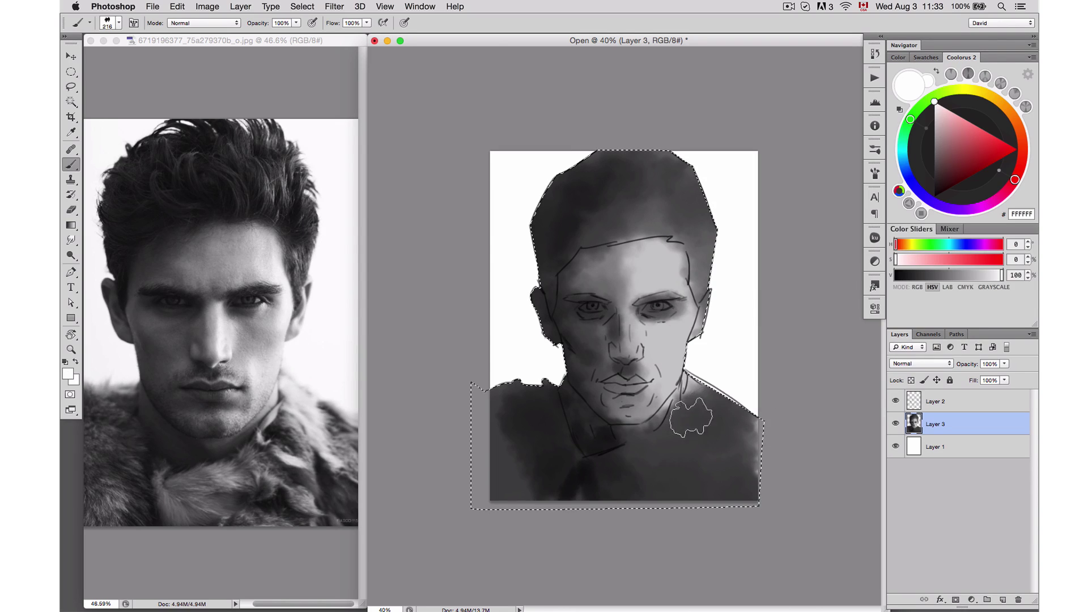
pyautogui.keyDown('alt'); pyautogui.click(676, 432); pyautogui.keyUp('alt')
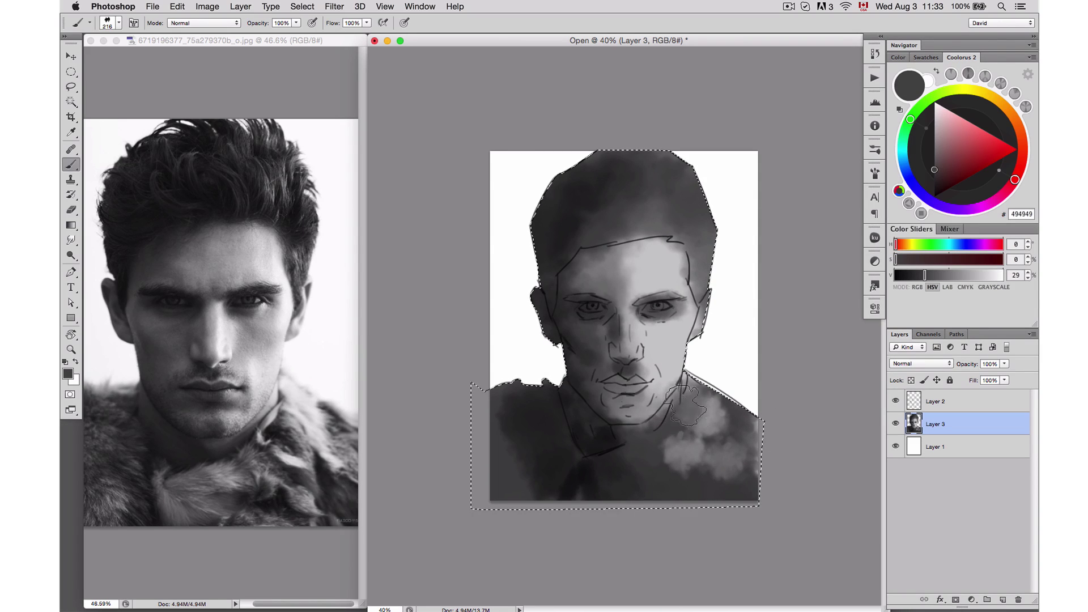
pyautogui.keyDown('alt'); pyautogui.click(665, 442); pyautogui.keyUp('alt')
pyautogui.keyDown('alt'); pyautogui.click(650, 487); pyautogui.keyUp('alt')
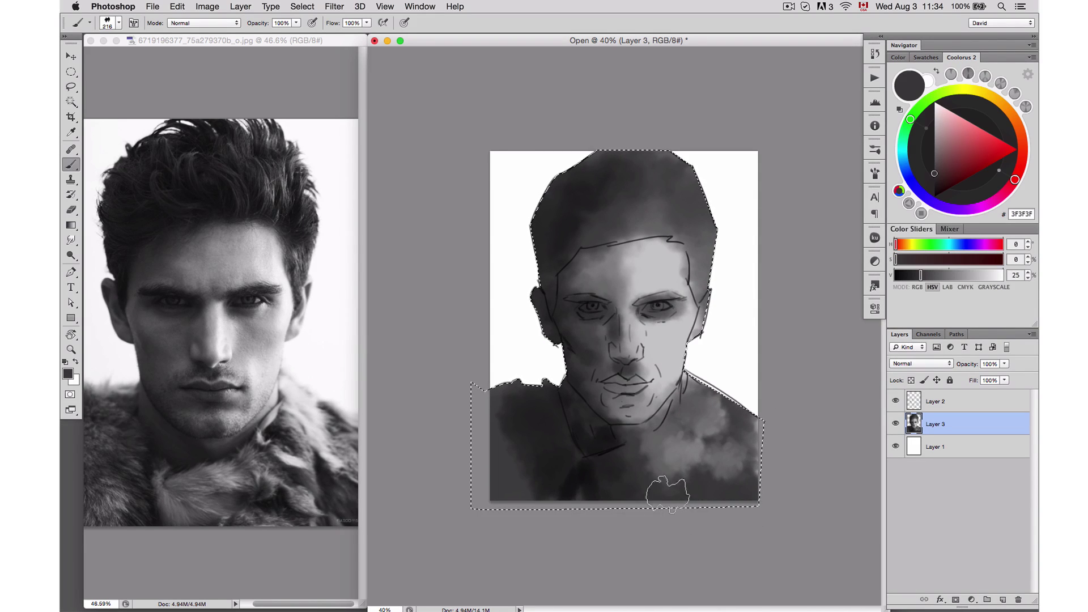
pyautogui.moveTo(743, 444); pyautogui.dragTo(741, 481)
pyautogui.keyDown('alt'); pyautogui.click(718, 483); pyautogui.keyUp('alt')
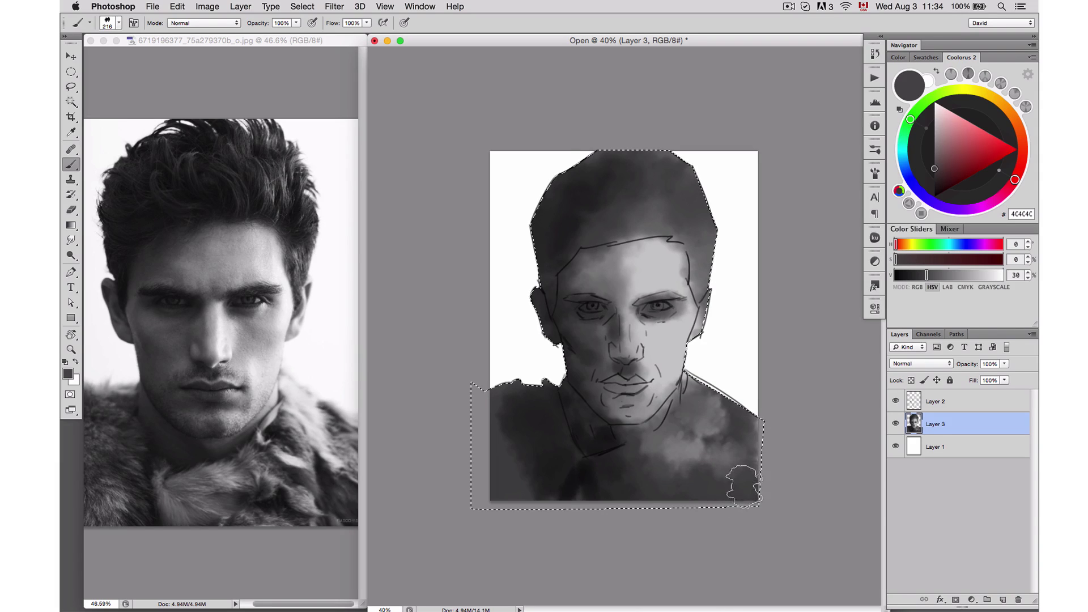
# Soften the shading on the nose, cheek and forehead with grays 898989 and 888888 sampled from the face.
pyautogui.scroll(2, 630, 341)
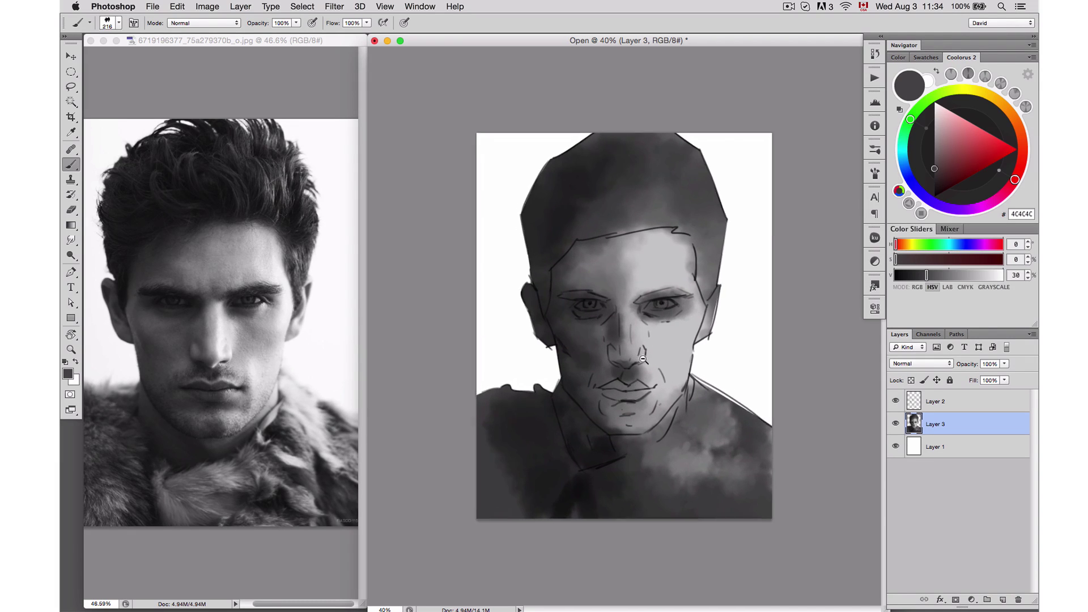
pyautogui.keyDown('alt'); pyautogui.click(647, 353); pyautogui.keyUp('alt')
pyautogui.moveTo(652, 349); pyautogui.dragTo(629, 347)
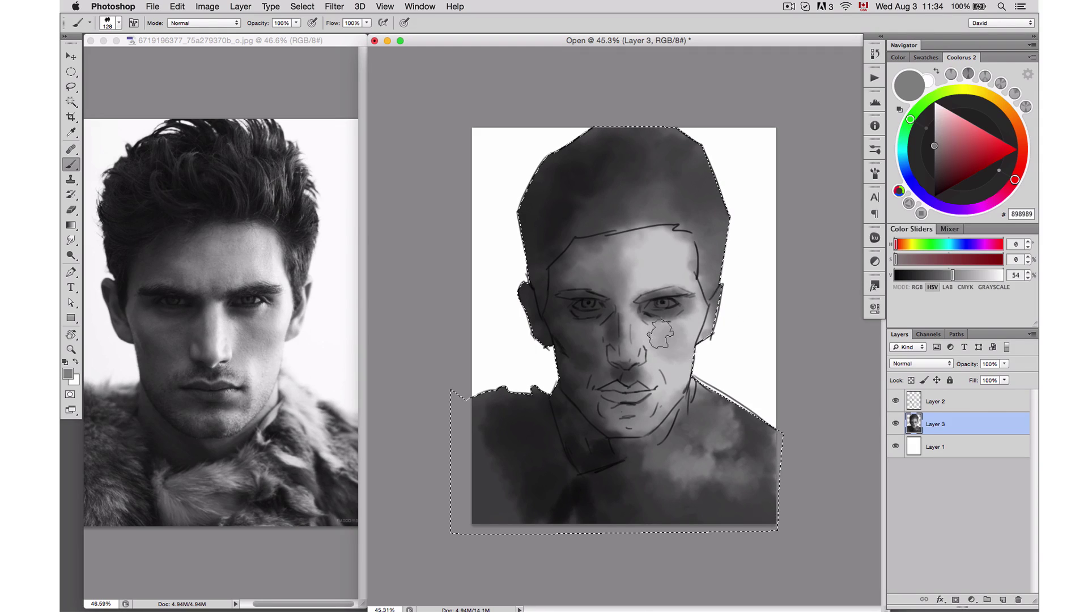
pyautogui.keyDown('alt'); pyautogui.click(622, 283); pyautogui.keyUp('alt')
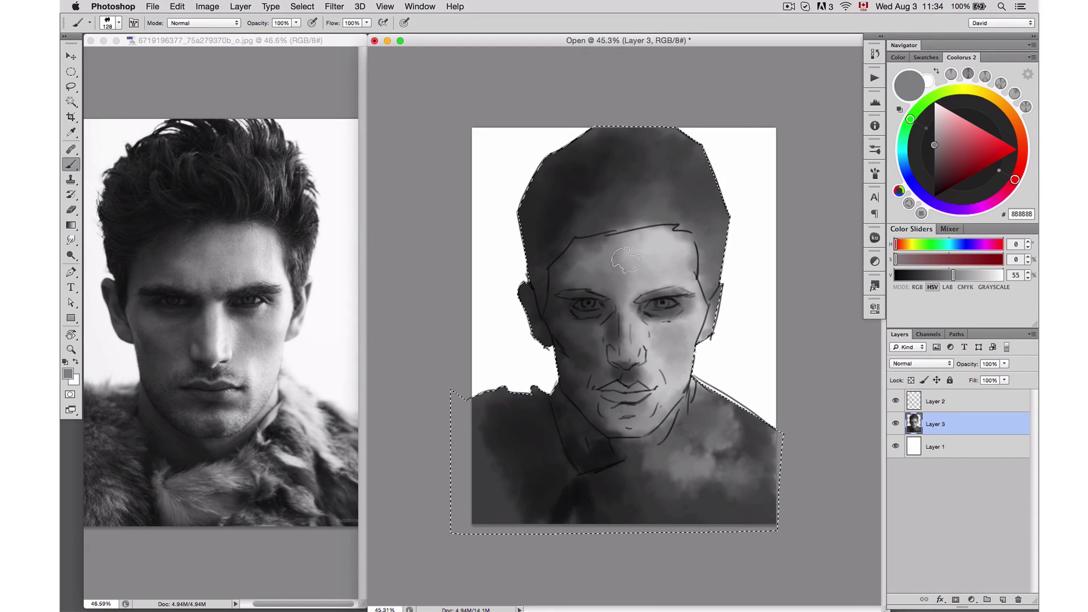
# Paint the eyebrows with a smaller brush in dark gray 292929 sampled from the hair, and deepen the facial shadows with black.
pyautogui.keyDown('alt'); pyautogui.click(536, 187); pyautogui.keyUp('alt')
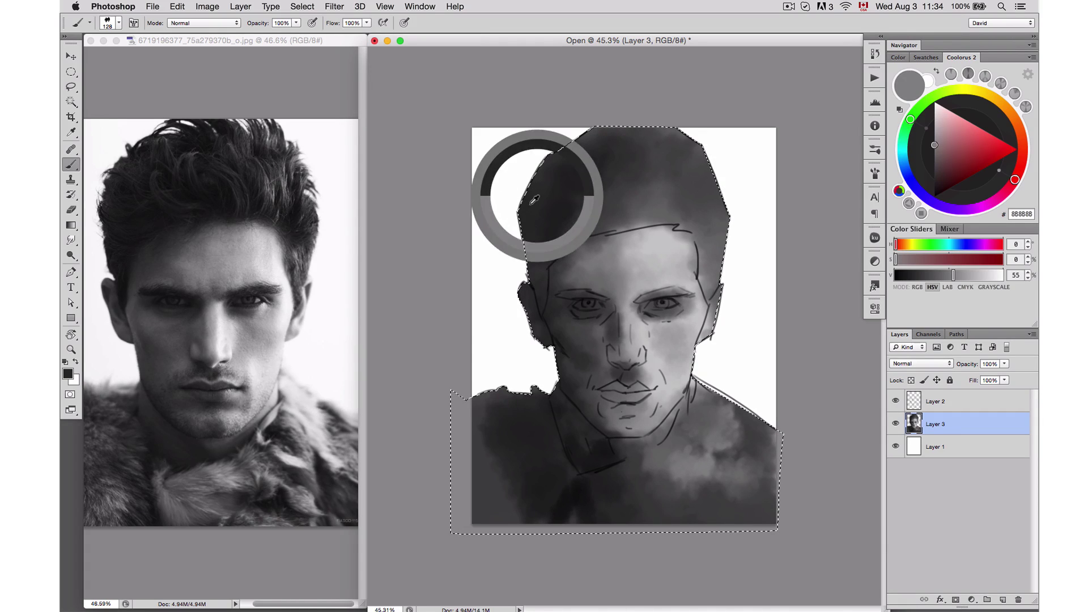
pyautogui.moveTo(651, 302)
pyautogui.keyDown('ctrl'); pyautogui.keyDown('alt'); pyautogui.mouseDown()
pyautogui.moveTo(678, 290)
pyautogui.moveTo(646, 295)
pyautogui.mouseUp(); pyautogui.keyUp('alt'); pyautogui.keyUp('ctrl')
pyautogui.moveTo(570, 296); pyautogui.dragTo(592, 294)
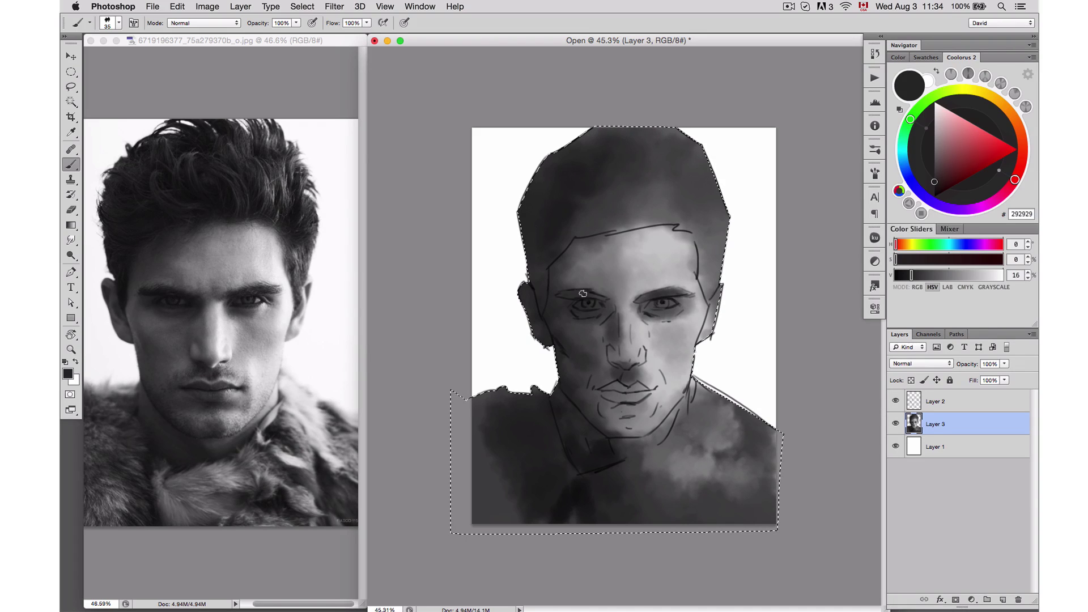
pyautogui.press('d')
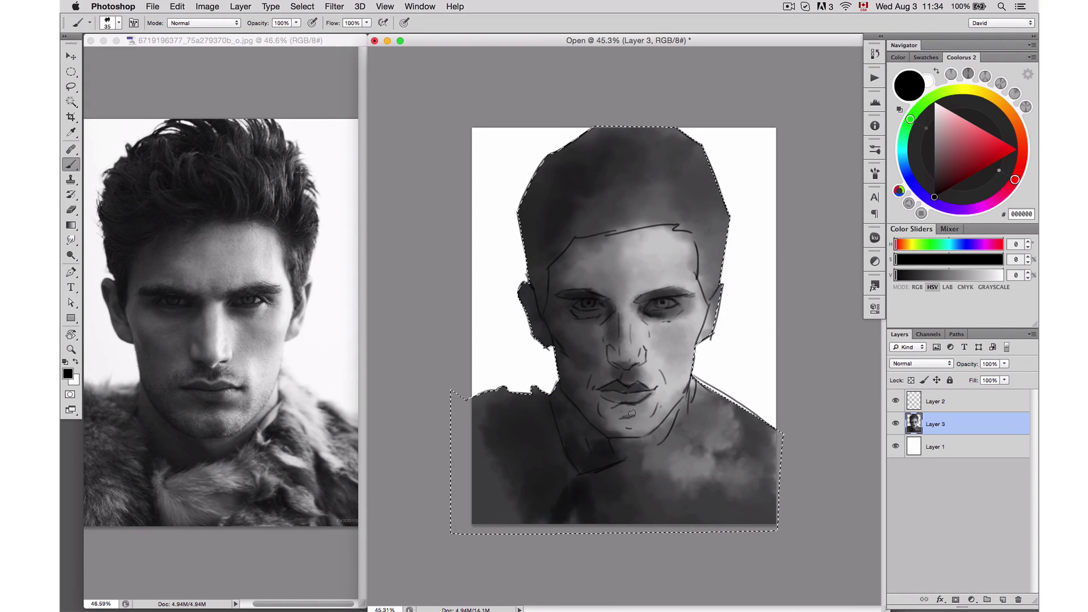
# Add a new layer above the Layer 2 sketch, lower the sketch's opacity to 56%, and make the new layer active.
pyautogui.click(955, 404)
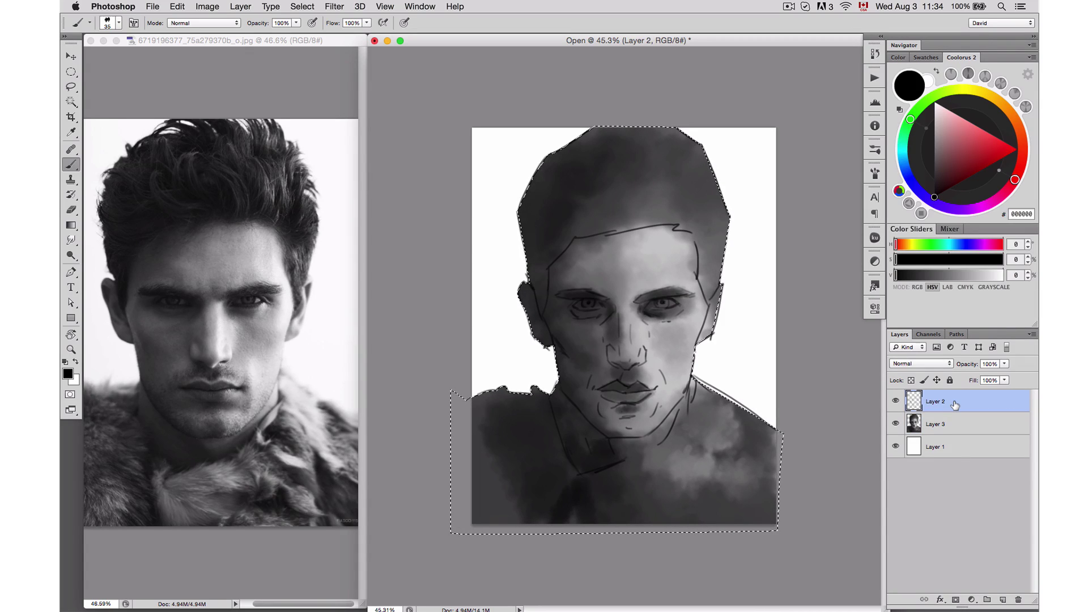
pyautogui.press('alt+shift+super+n')
pyautogui.moveTo(647, 312); pyautogui.dragTo(688, 328)
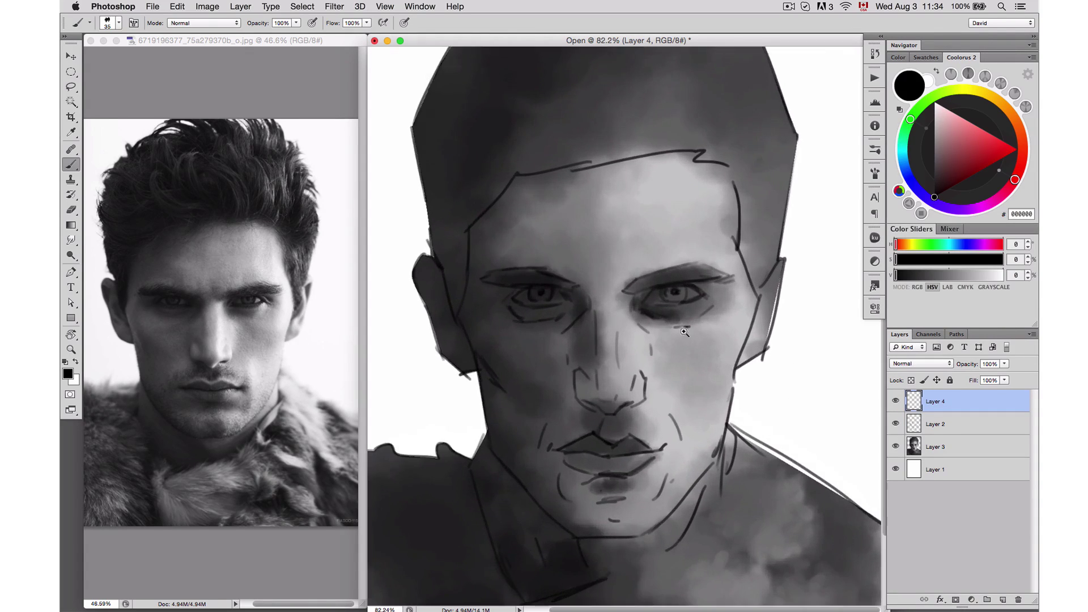
pyautogui.click(955, 424)
pyautogui.moveTo(969, 366); pyautogui.dragTo(944, 363)
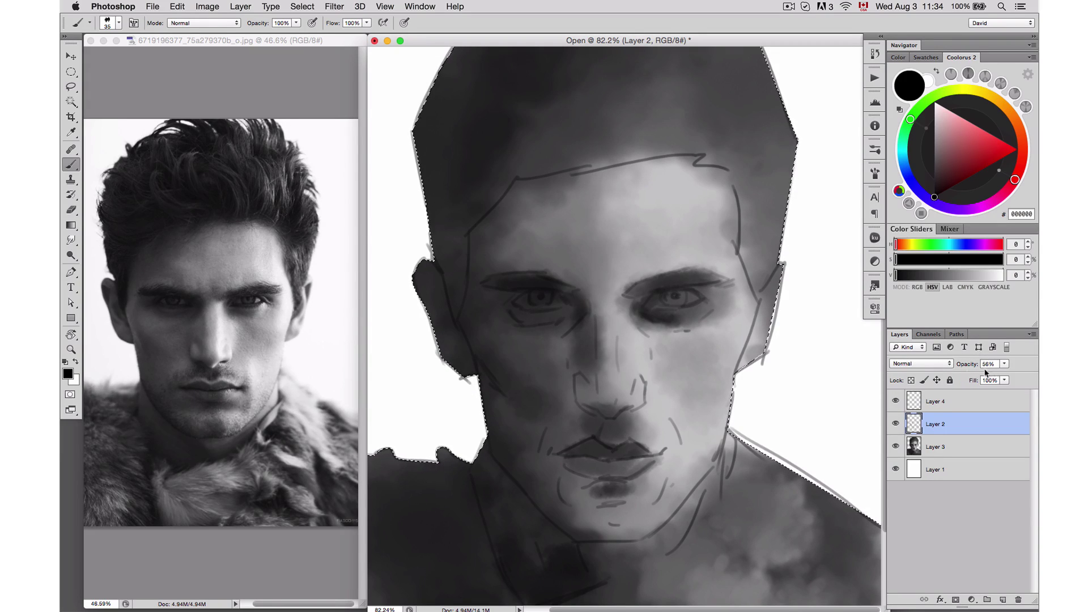
pyautogui.click(962, 400)
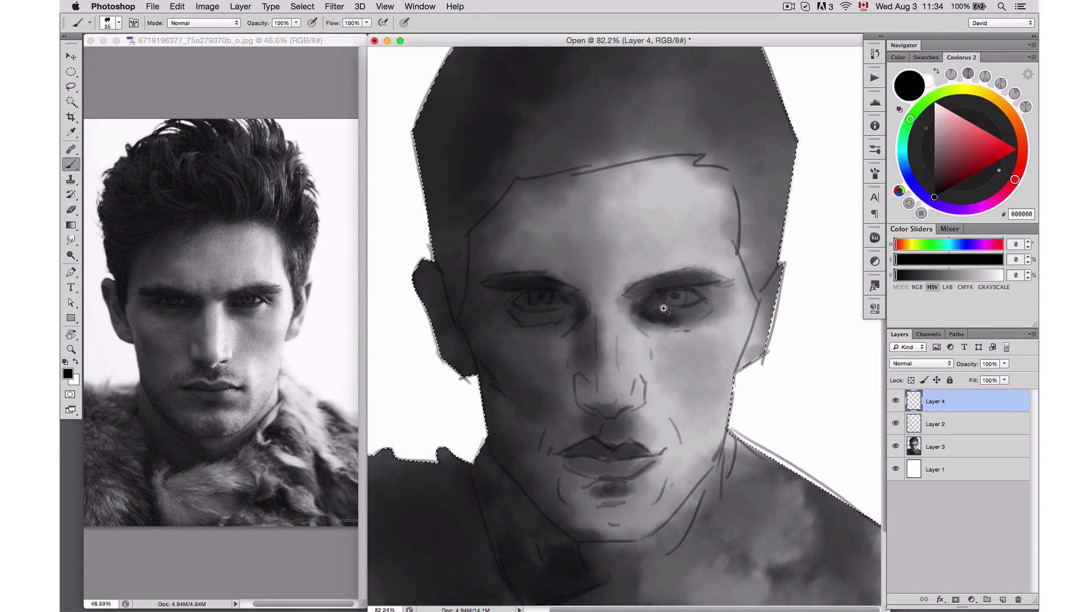
# Choose the 175 px textured brush, enlarge the photo reference around the face, and shrink the brush to 25 px over the portrait's eyes.
pyautogui.scroll(2, 656, 309)
pyautogui.rightClick(687, 316)
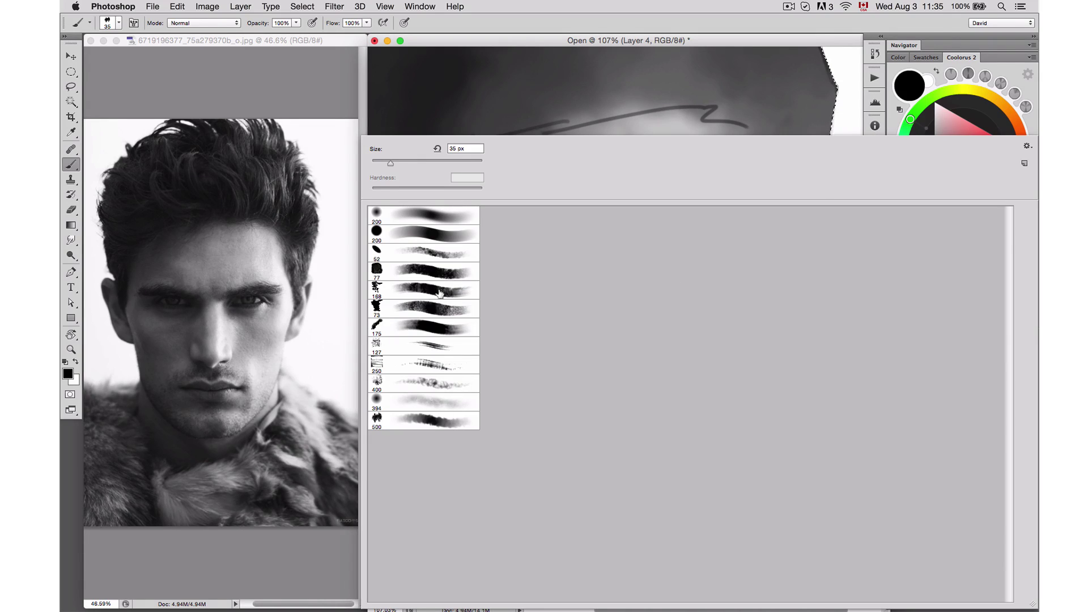
pyautogui.doubleClick(435, 329)
pyautogui.moveTo(678, 322); pyautogui.dragTo(636, 317)
pyautogui.moveTo(270, 312); pyautogui.dragTo(473, 316)
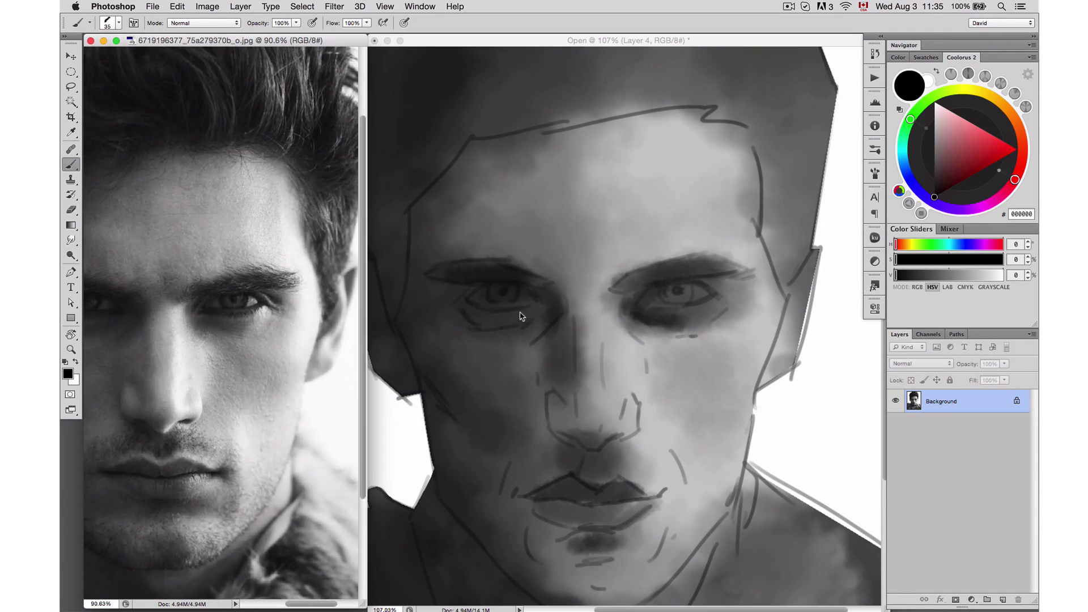
pyautogui.click(673, 317)
pyautogui.press('[')
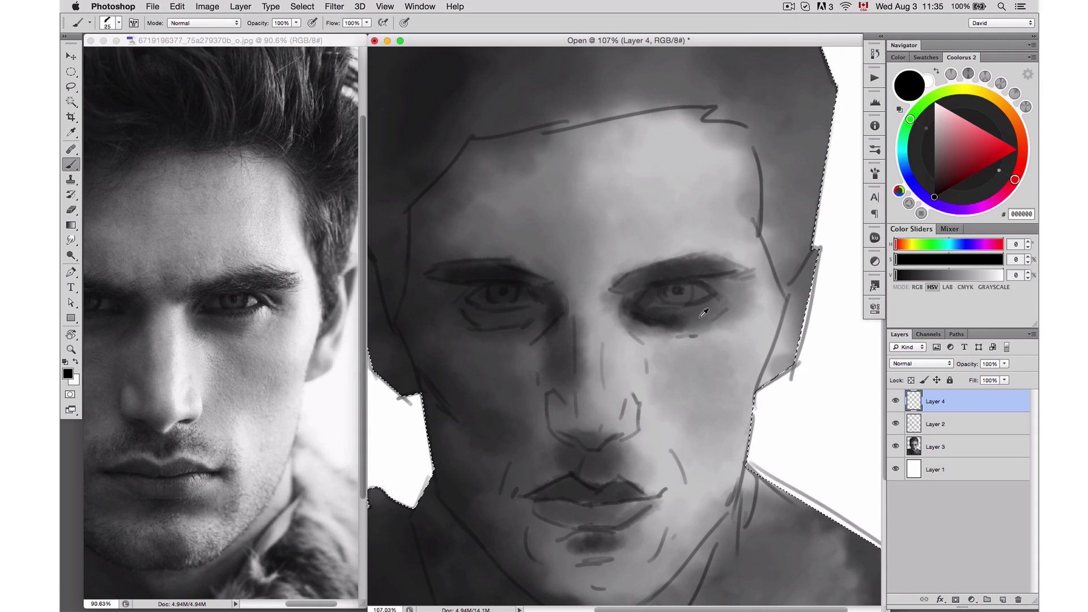
# Refine the shadow beneath the right-hand eye and its inner corner with dark grays sampled around it.
pyautogui.keyDown('alt'); pyautogui.click(639, 316); pyautogui.keyUp('alt')
pyautogui.moveTo(668, 320); pyautogui.dragTo(721, 314)
pyautogui.keyDown('alt'); pyautogui.click(674, 321); pyautogui.keyUp('alt')
pyautogui.keyDown('alt'); pyautogui.click(639, 323); pyautogui.keyUp('alt')
pyautogui.moveTo(647, 322)
pyautogui.mouseDown()
pyautogui.moveTo(685, 319)
pyautogui.moveTo(639, 316)
pyautogui.moveTo(648, 339)
pyautogui.moveTo(629, 318)
pyautogui.moveTo(652, 342)
pyautogui.mouseUp()
pyautogui.keyDown('alt'); pyautogui.click(678, 322); pyautogui.keyUp('alt')
pyautogui.keyDown('alt'); pyautogui.click(638, 322); pyautogui.keyUp('alt')
pyautogui.keyDown('alt'); pyautogui.click(656, 348); pyautogui.keyUp('alt')
pyautogui.keyDown('alt'); pyautogui.click(635, 327); pyautogui.keyUp('alt')
pyautogui.keyDown('alt'); pyautogui.click(633, 318); pyautogui.keyUp('alt')
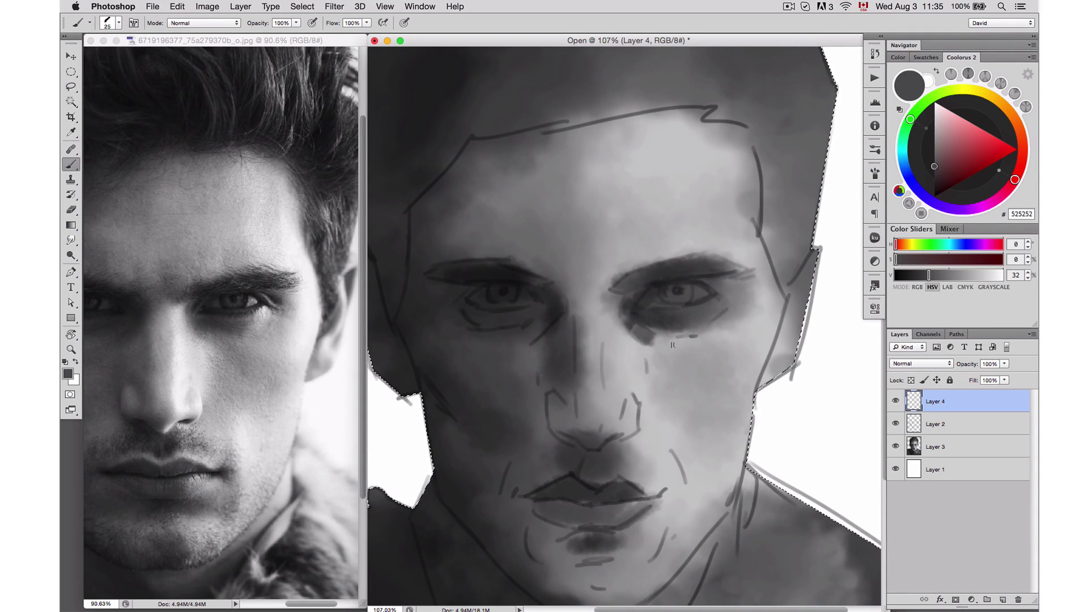
# Sample cheek gray B4B4B4 and lighten the edge of the under-eye shadow with the 500 px textured brush at a reduced size.
pyautogui.keyDown('alt'); pyautogui.click(666, 345); pyautogui.keyUp('alt')
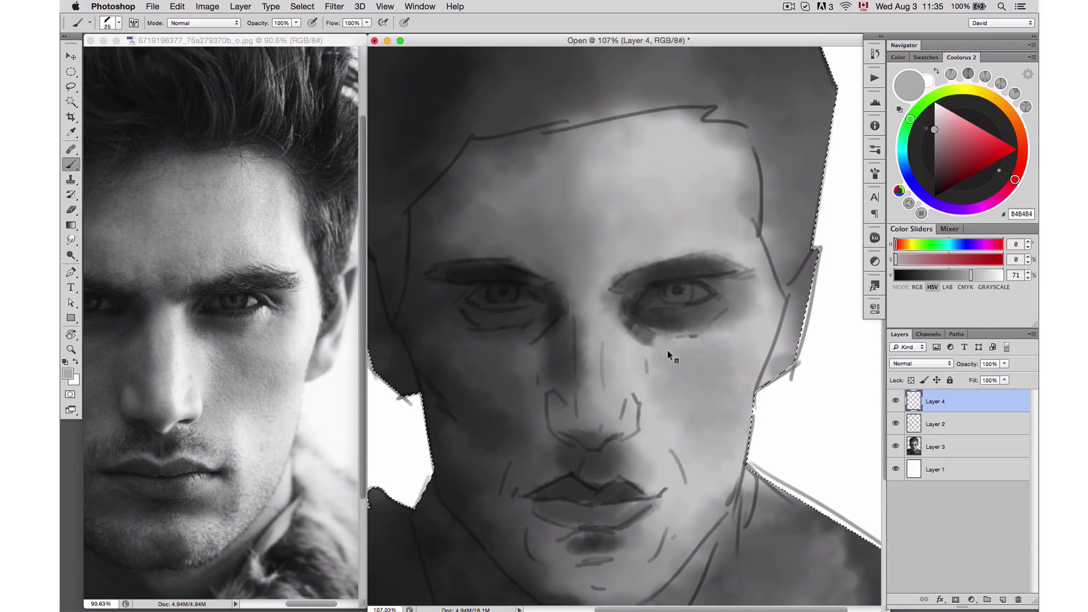
pyautogui.rightClick(671, 354)
pyautogui.doubleClick(466, 418)
pyautogui.moveTo(678, 343); pyautogui.dragTo(558, 330)
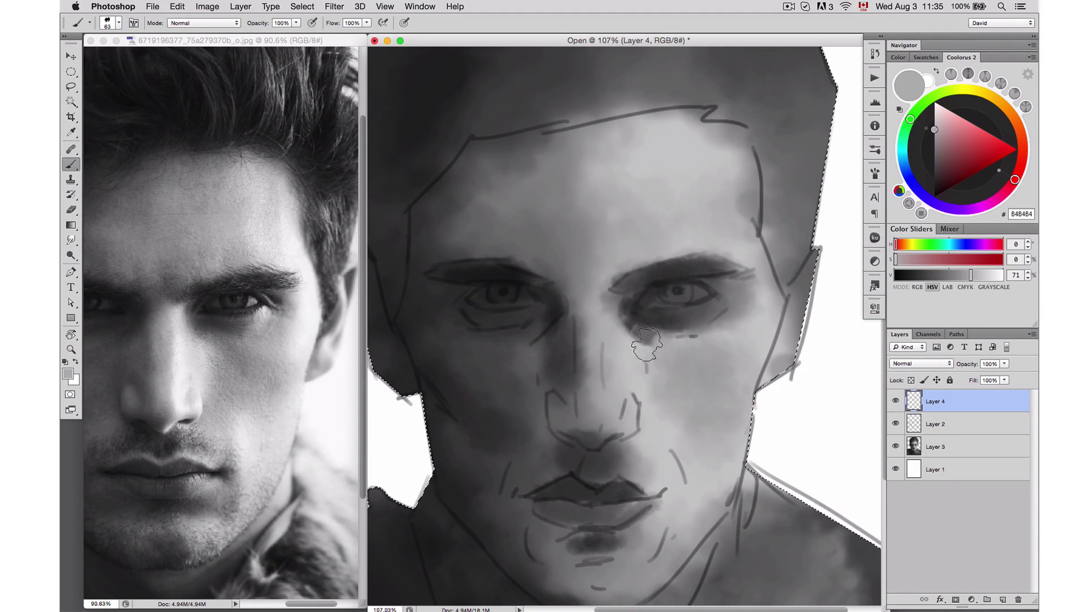
pyautogui.moveTo(648, 341)
pyautogui.mouseDown()
pyautogui.moveTo(660, 343)
pyautogui.moveTo(640, 338)
pyautogui.mouseUp()
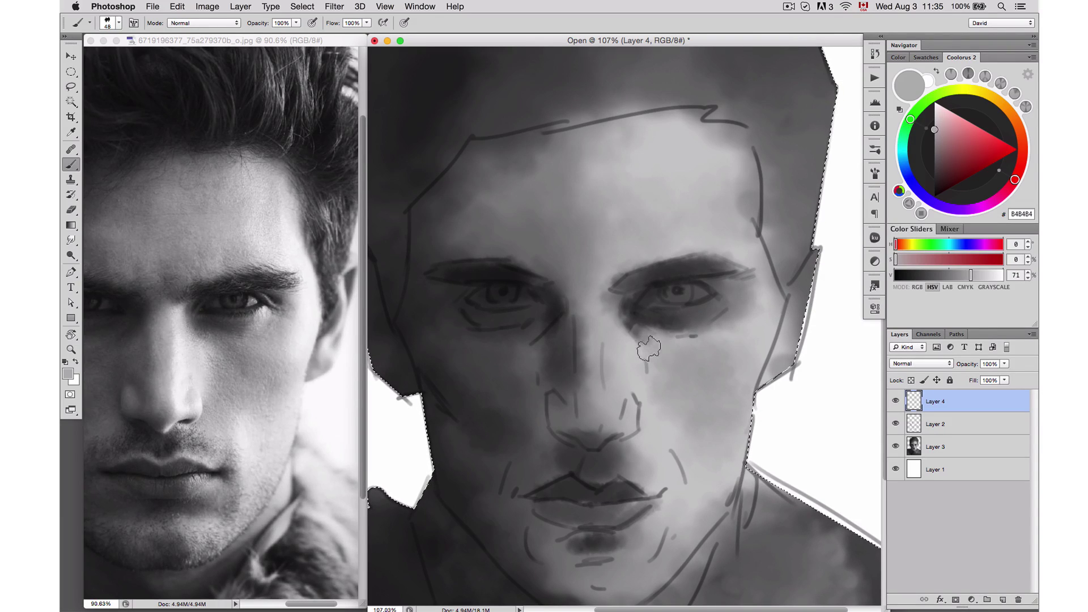
# Choose the 175 px textured brush at a reduced size and paint a light gray highlight on the right-hand eye's outer lower lid.
pyautogui.rightClick(692, 351)
pyautogui.doubleClick(447, 330)
pyautogui.moveTo(687, 335); pyautogui.dragTo(644, 333)
pyautogui.keyDown('alt'); pyautogui.click(677, 342); pyautogui.keyUp('alt')
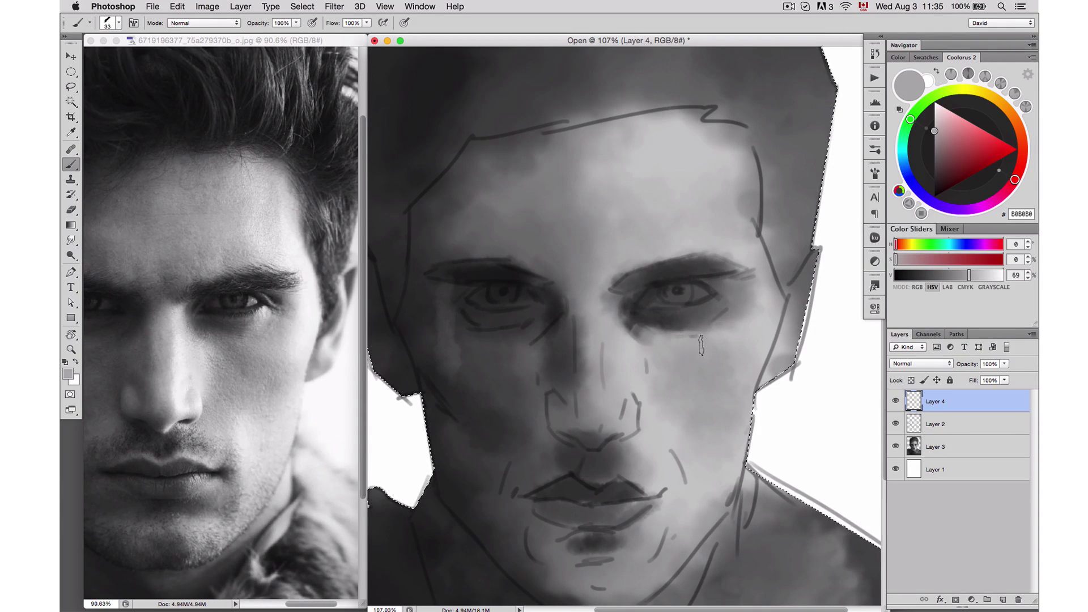
pyautogui.keyDown('alt'); pyautogui.click(823, 348); pyautogui.keyUp('alt')
pyautogui.moveTo(718, 341); pyautogui.dragTo(711, 306)
# Blend the right-hand eye's outer lower lid and the shadow beneath it with grays sampled around it, including 595959, 6C6C6C and 929292.
pyautogui.keyDown('alt'); pyautogui.click(690, 317); pyautogui.keyUp('alt')
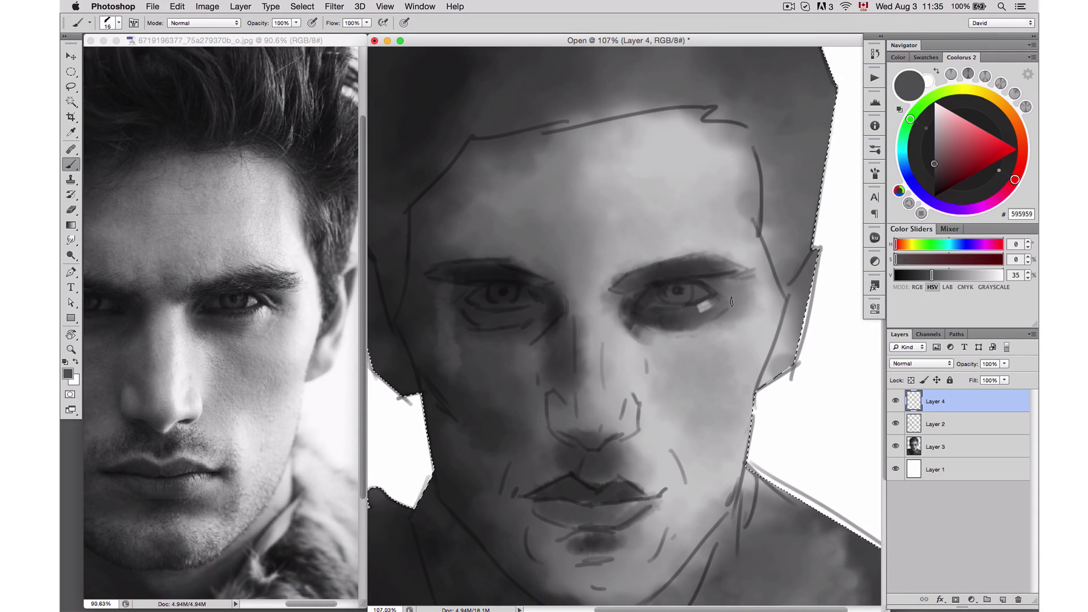
pyautogui.keyDown('alt'); pyautogui.click(707, 294); pyautogui.keyUp('alt')
pyautogui.keyDown('alt'); pyautogui.click(690, 313); pyautogui.keyUp('alt')
pyautogui.keyDown('alt'); pyautogui.click(712, 311); pyautogui.keyUp('alt')
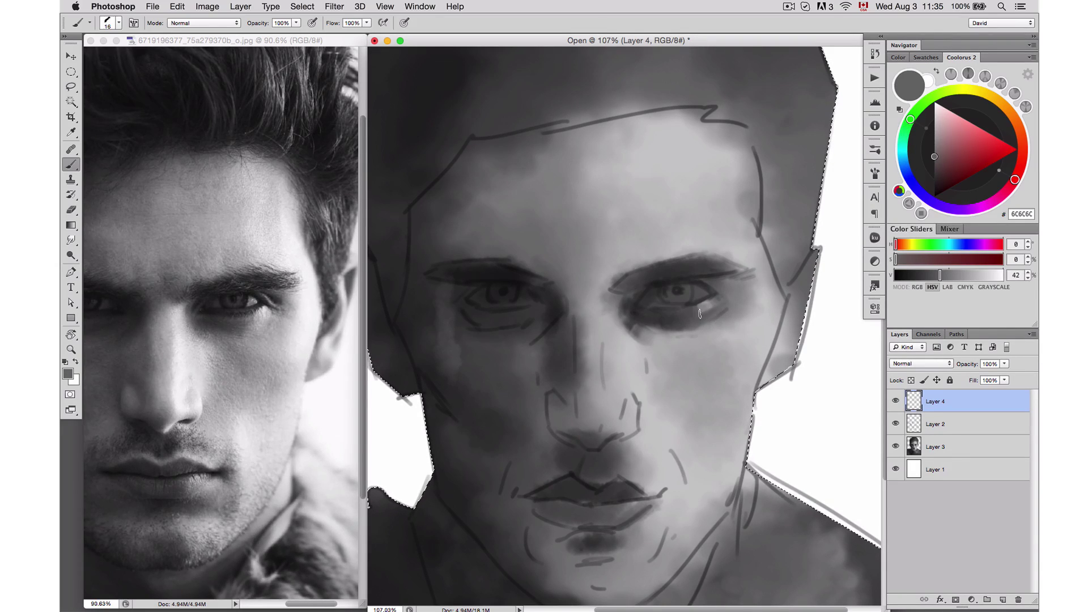
pyautogui.keyDown('alt'); pyautogui.click(710, 306); pyautogui.keyUp('alt')
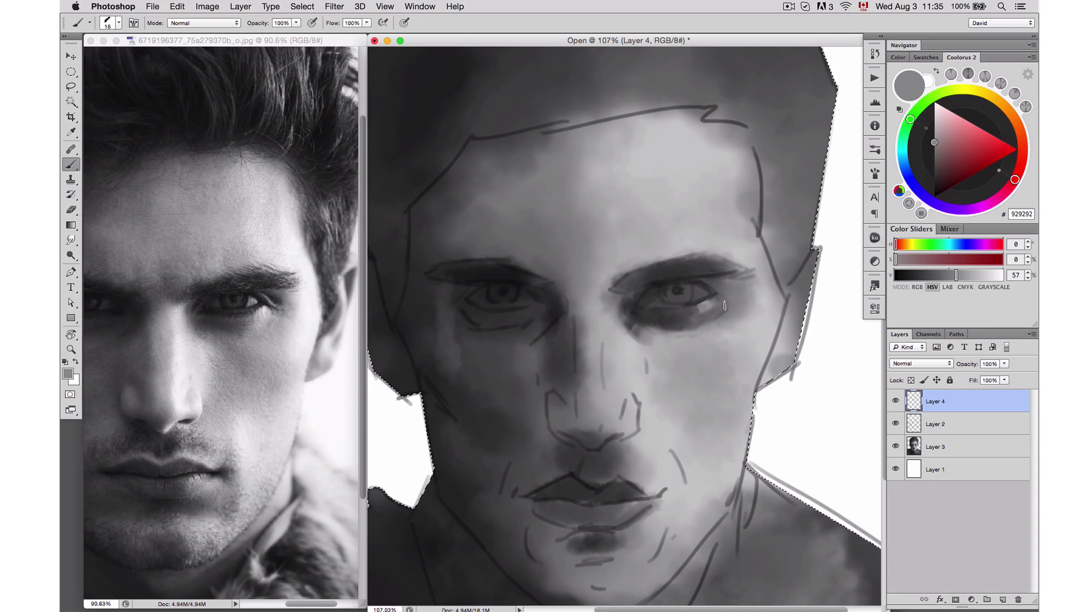
pyautogui.keyDown('alt'); pyautogui.click(709, 308); pyautogui.keyUp('alt')
pyautogui.moveTo(708, 308); pyautogui.dragTo(698, 325)
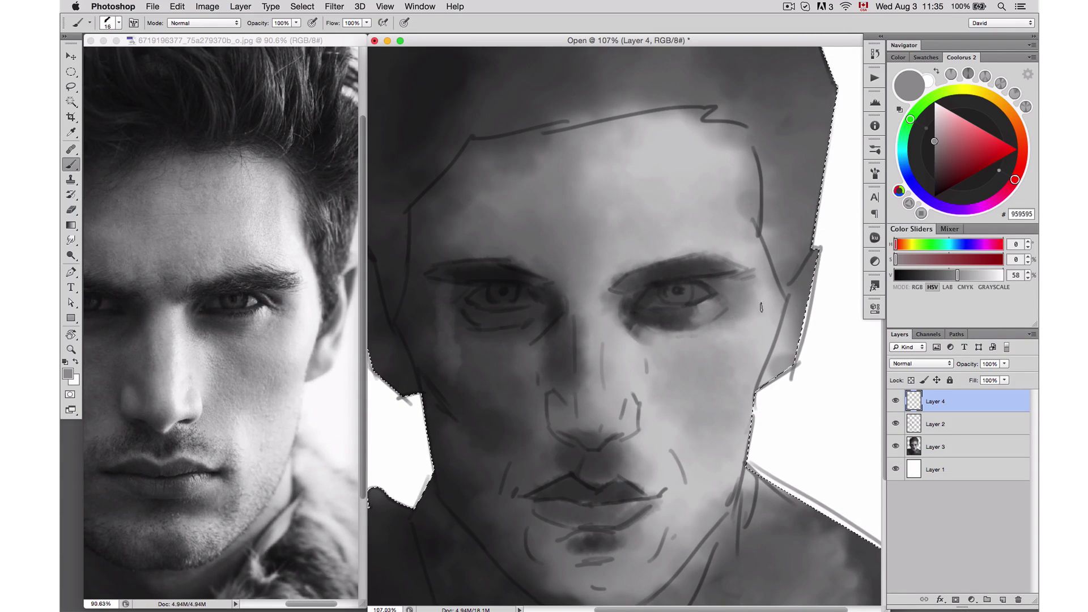
# Choose the 500 px textured brush and soften the edge of the shadow beneath the right-hand eye.
pyautogui.rightClick(715, 334)
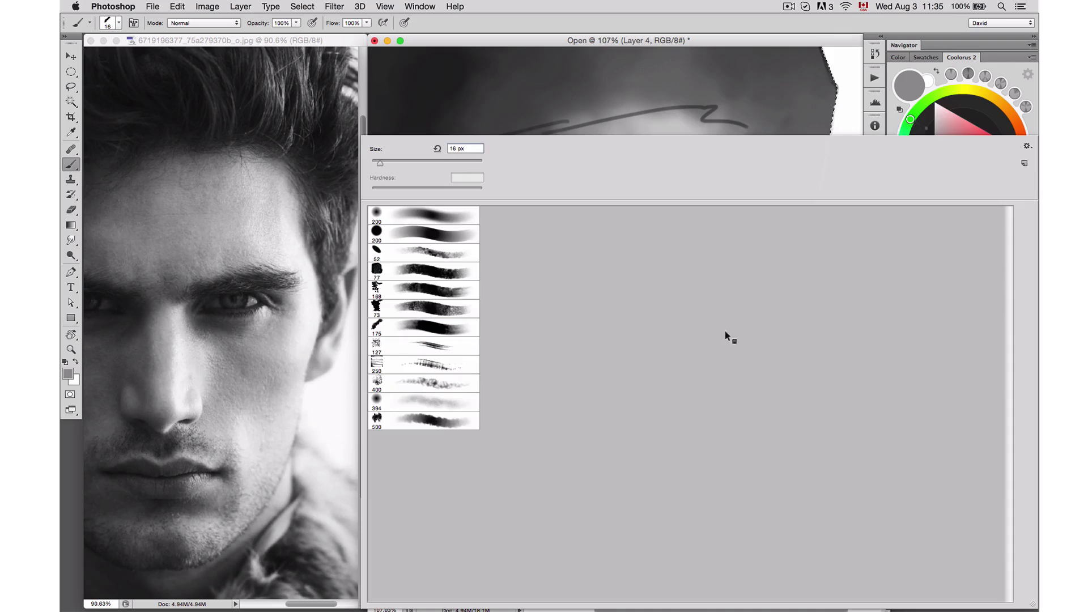
pyautogui.doubleClick(463, 421)
pyautogui.moveTo(707, 328)
pyautogui.mouseDown()
pyautogui.moveTo(564, 327)
pyautogui.moveTo(696, 328)
pyautogui.mouseUp()
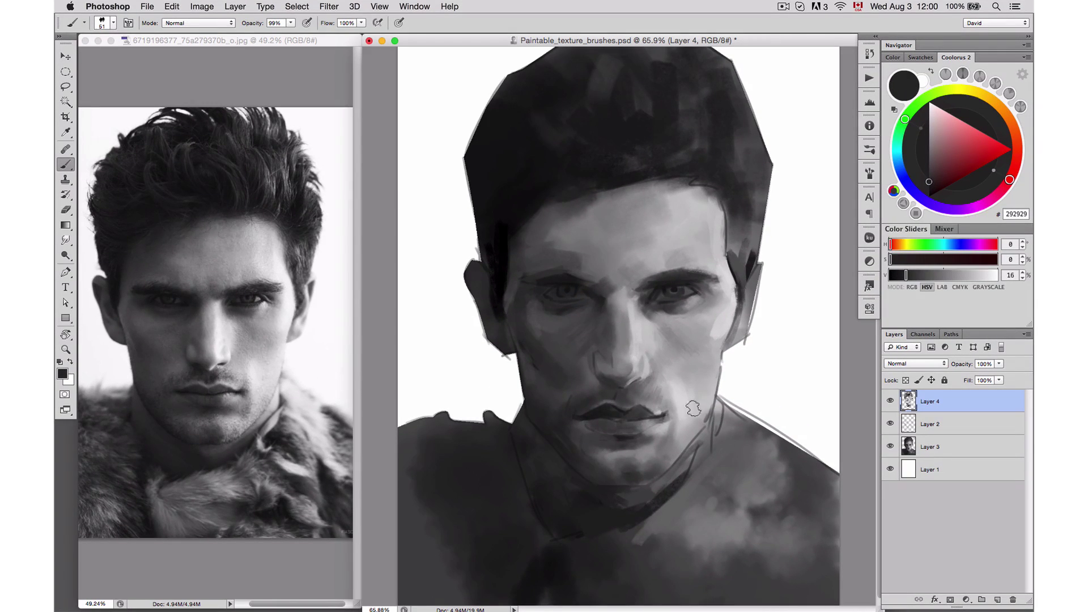
# Darken the right-hand jaw edge with dark gray 292929 using a 51 px textured brush, and activate the Move tool.
pyautogui.moveTo(694, 436); pyautogui.dragTo(684, 435)
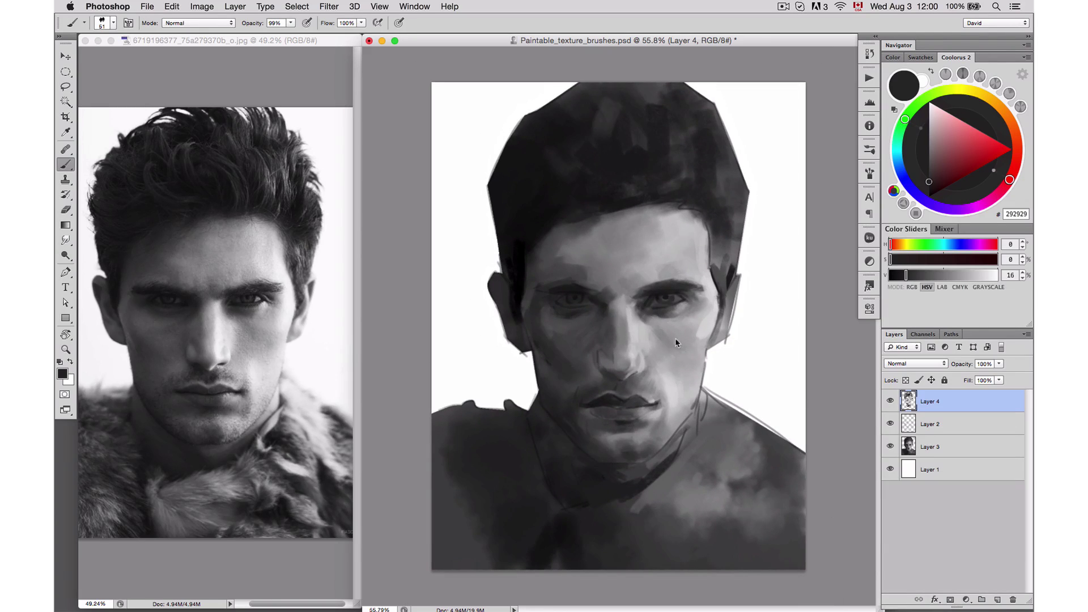
pyautogui.press('v')
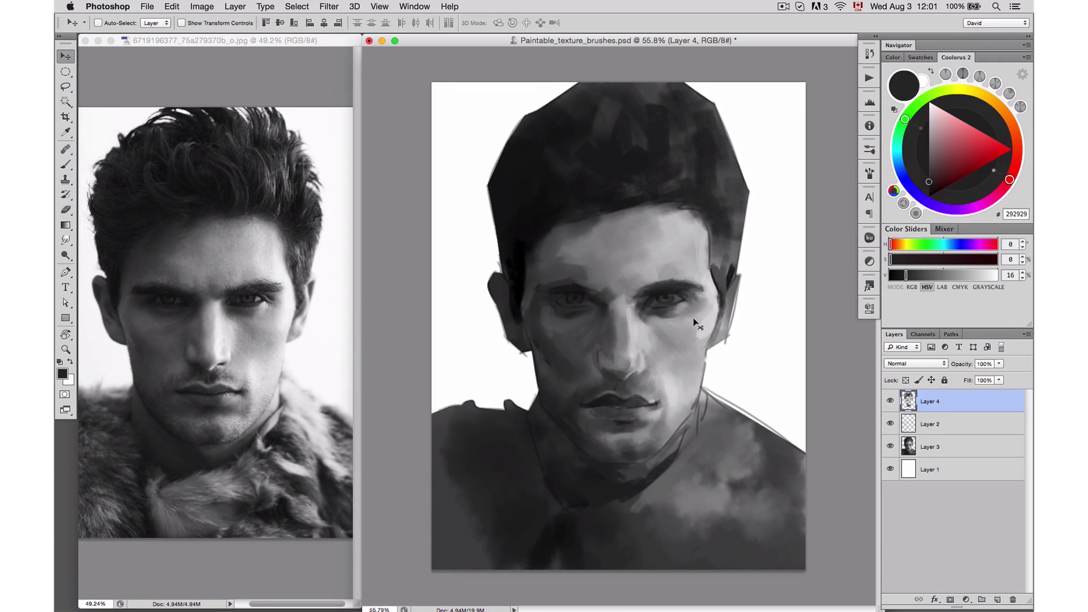
# Refine the eyes and brows on Layer 5 with a small textured brush and dark grays sampled around them.
pyautogui.scroll(5, 681, 309)
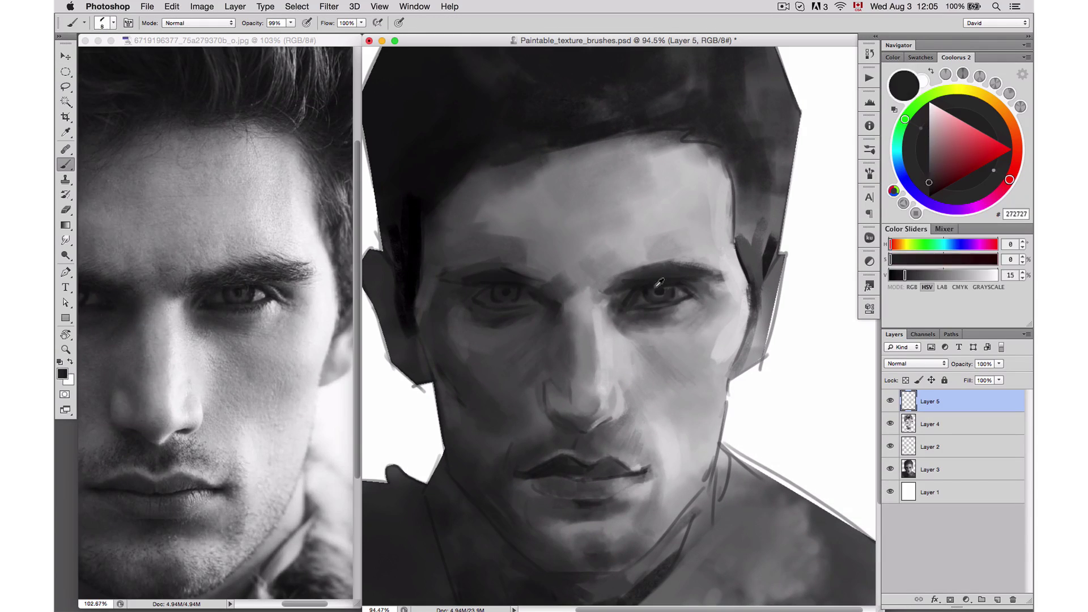
pyautogui.keyDown('alt'); pyautogui.click(690, 295); pyautogui.keyUp('alt')
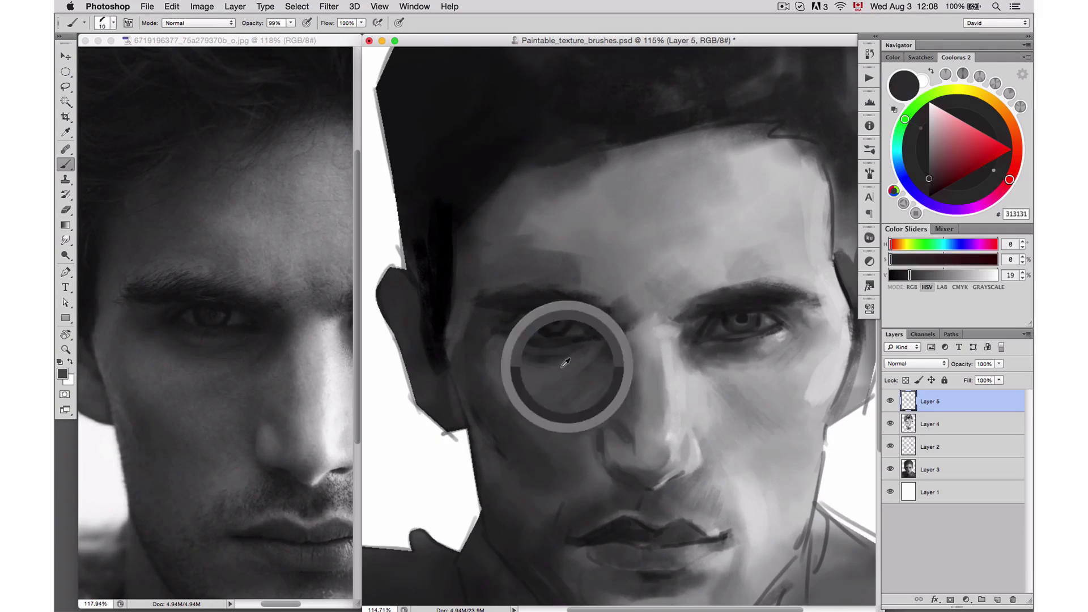
pyautogui.keyDown('alt'); pyautogui.click(606, 299); pyautogui.keyUp('alt')
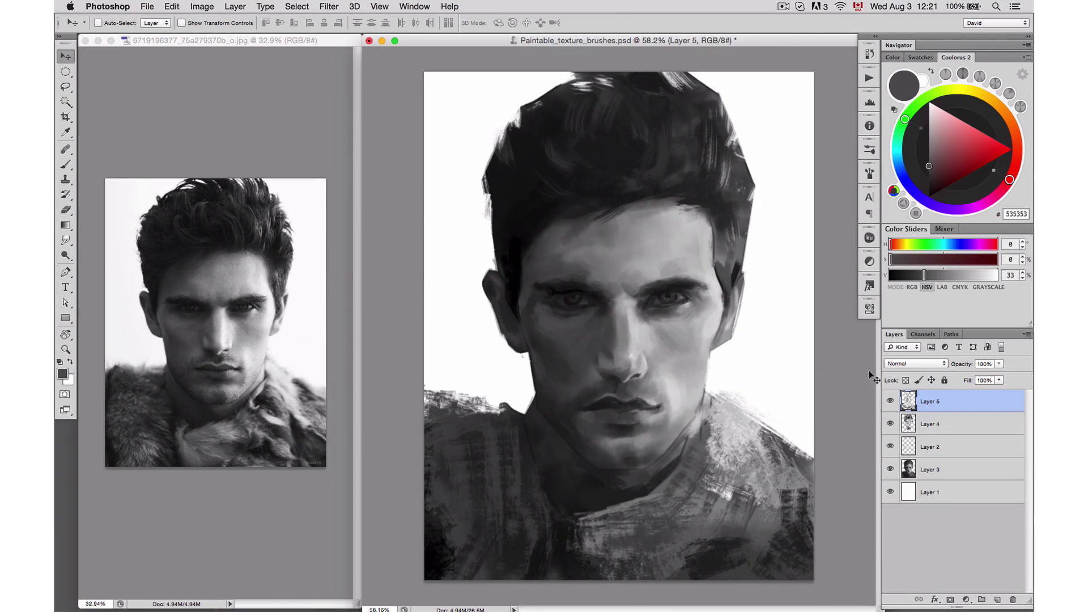
# Toggle Layer 5's visibility off and on to compare the portrait with and without the textured detail.
pyautogui.click(888, 400)
pyautogui.click(889, 401)
pyautogui.click(889, 400)
pyautogui.click(889, 400)
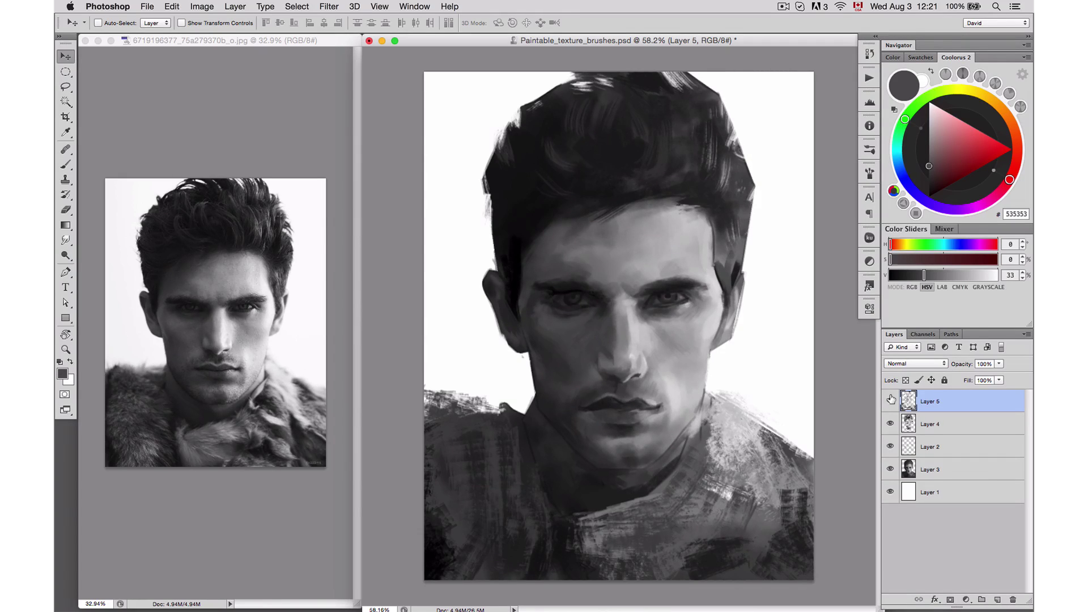